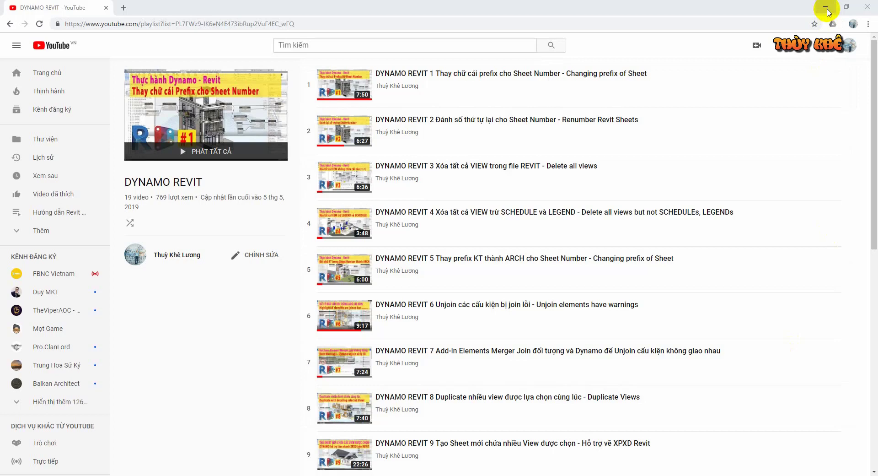
Minimize the Chrome window showing the YouTube DYNAMO REVIT playlist.
click(827, 8)
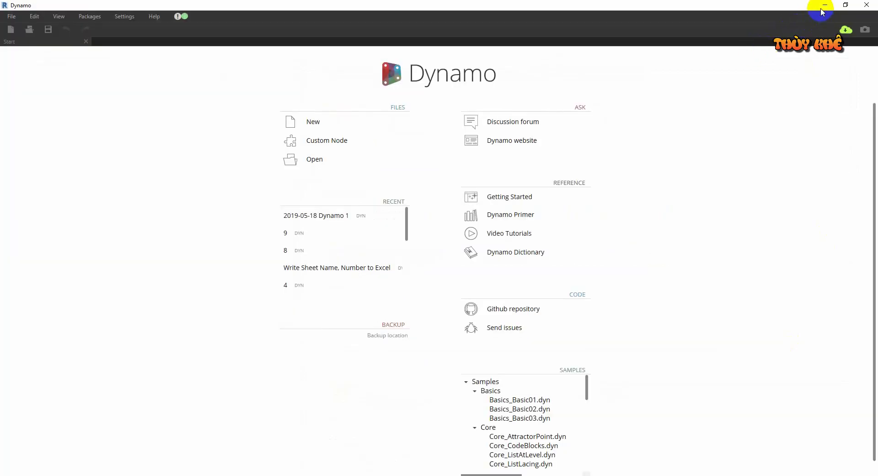
Bring Revit forward and open the CHÚ THÍCH ĐÈN 2 legend view from the Project Browser.
click(821, 8)
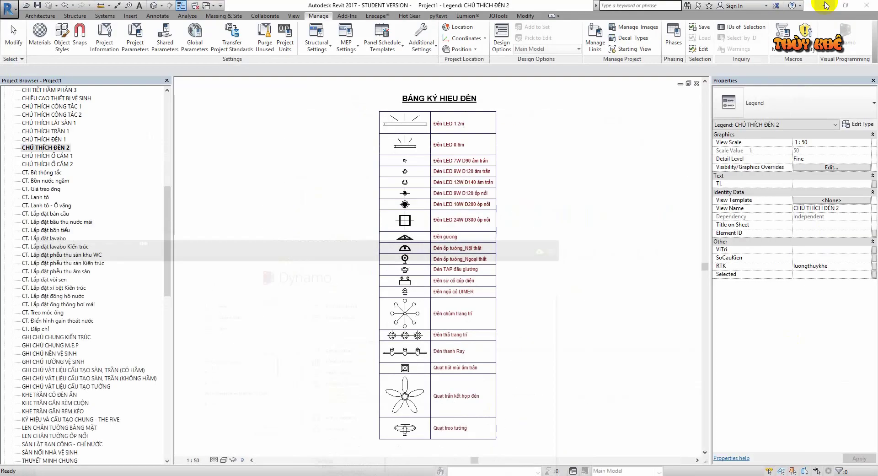
click(823, 6)
click(662, 100)
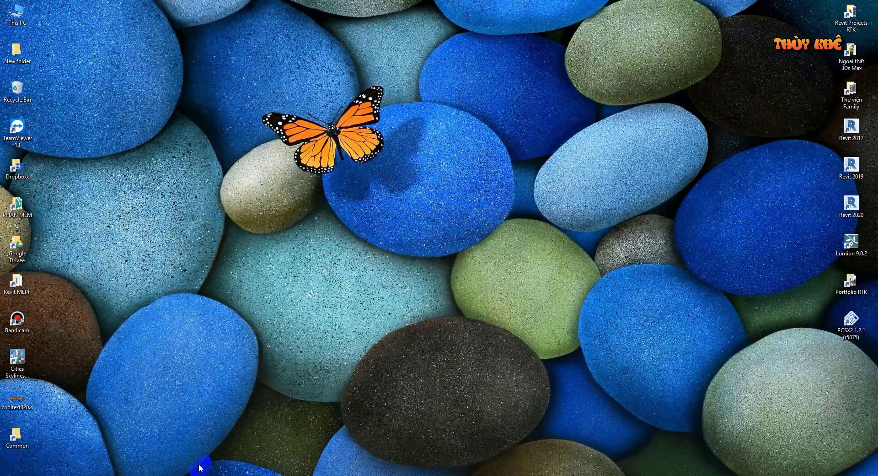
click(72, 464)
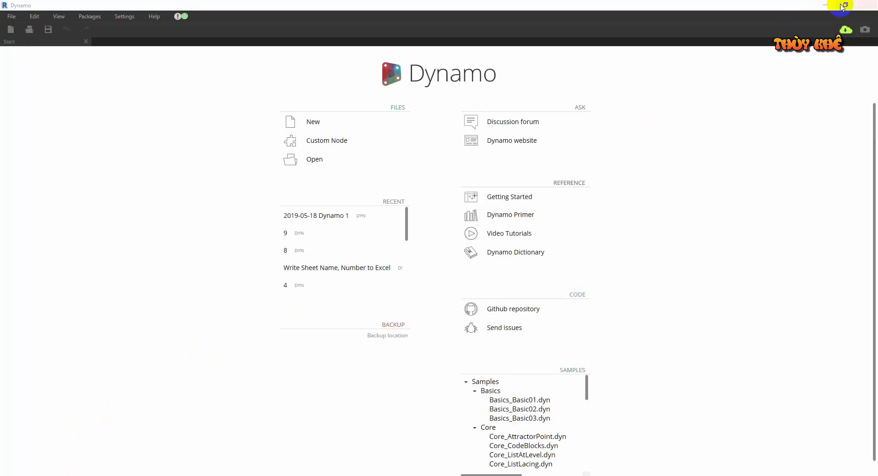
click(842, 7)
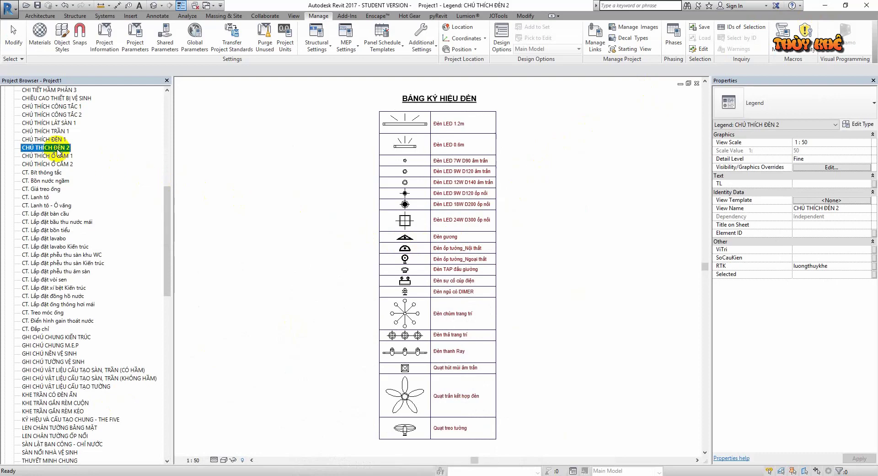
drag(167, 197, 168, 152)
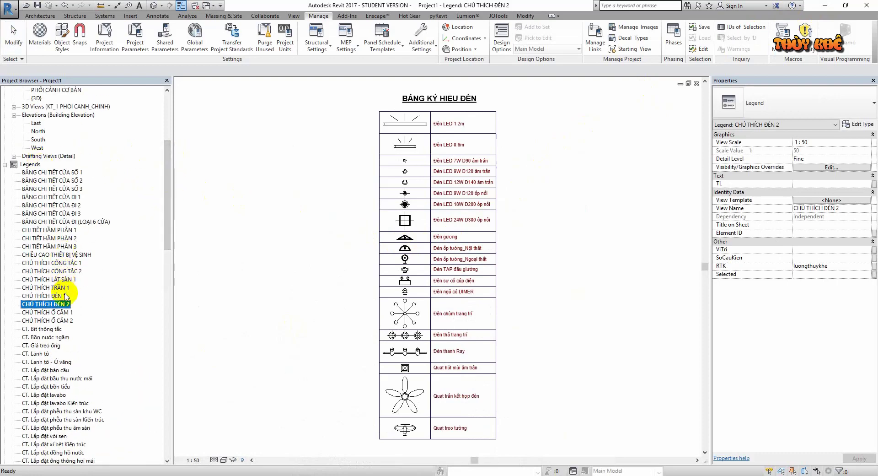
double_click(46, 304)
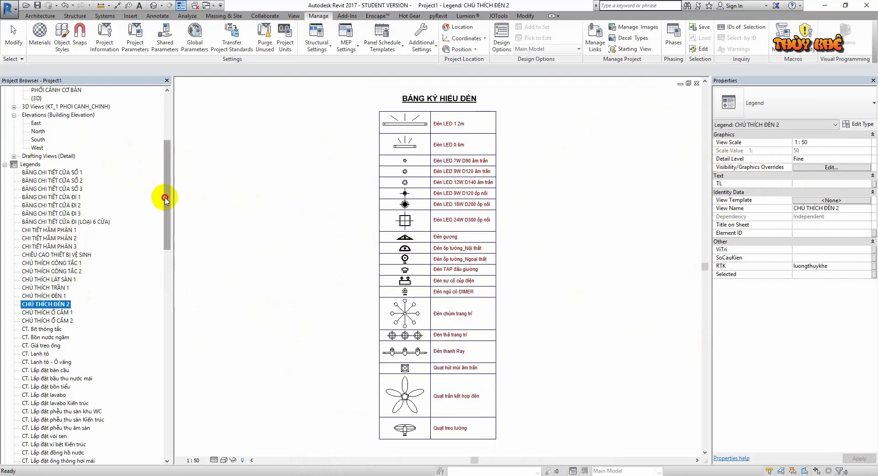
Open sheet KT-156 - MB. TRẦN, inspect its legend, then switch to Dynamo.
drag(164, 199, 169, 407)
double_click(59, 313)
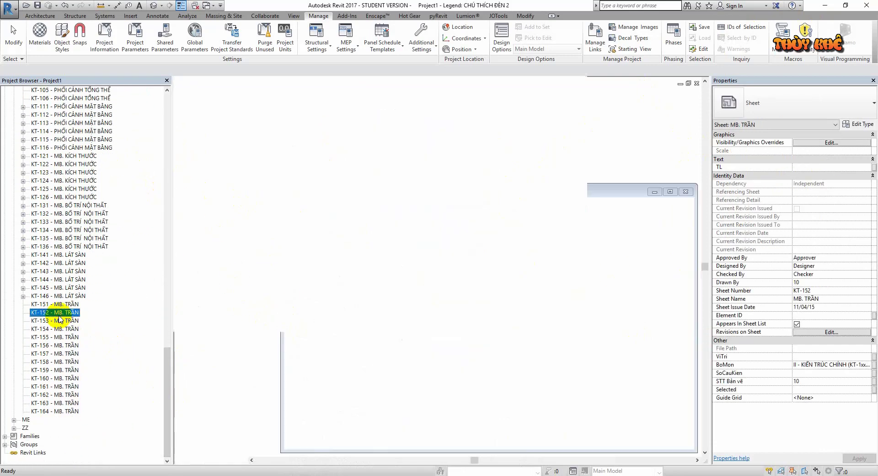
click(64, 346)
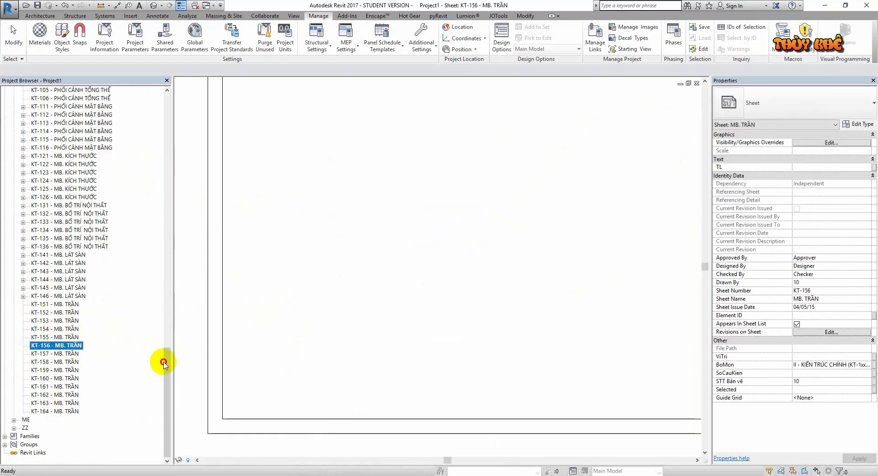
click(509, 290)
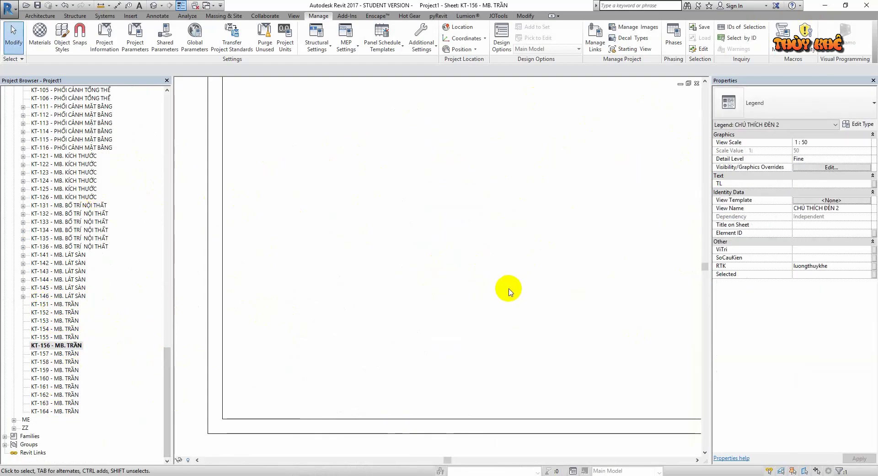
key(Escape)
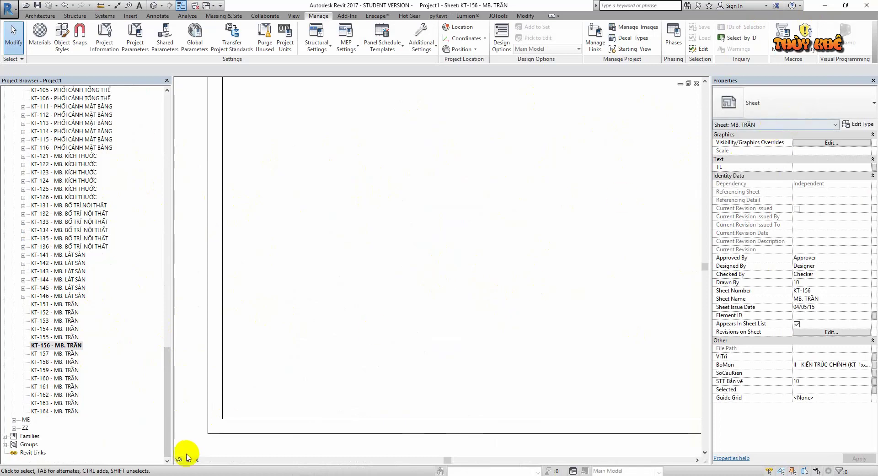
click(155, 437)
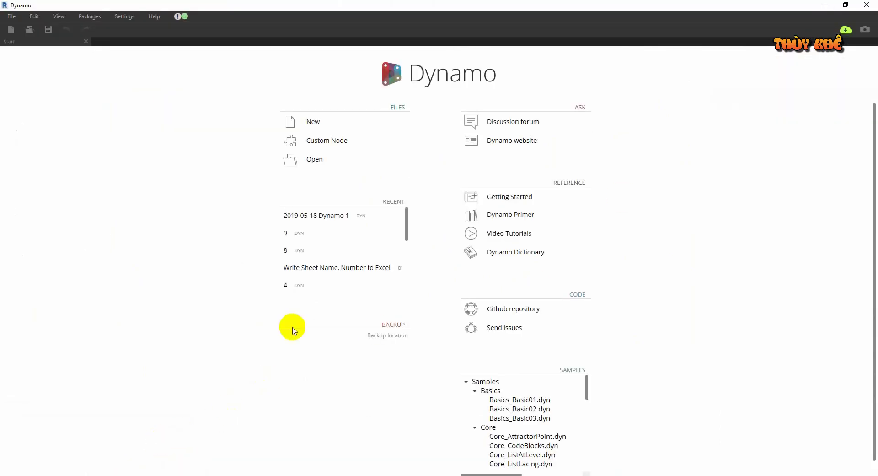
Start a new blank graph with the run mode set to Manual.
click(320, 129)
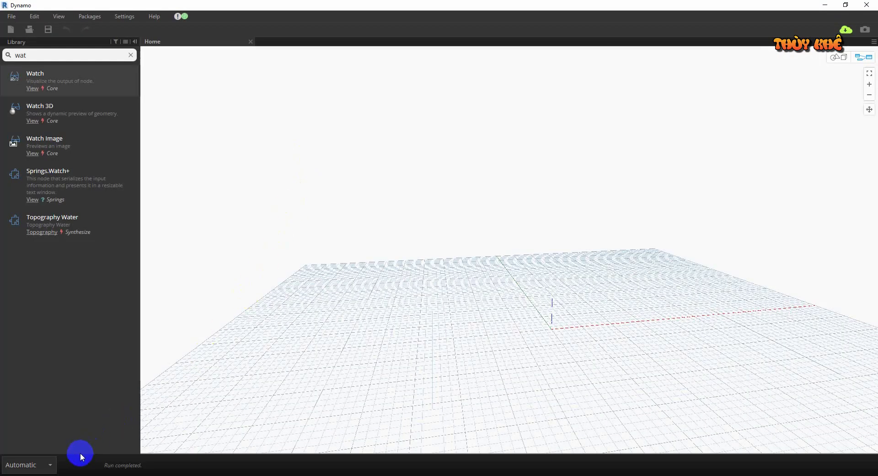
click(45, 464)
click(26, 414)
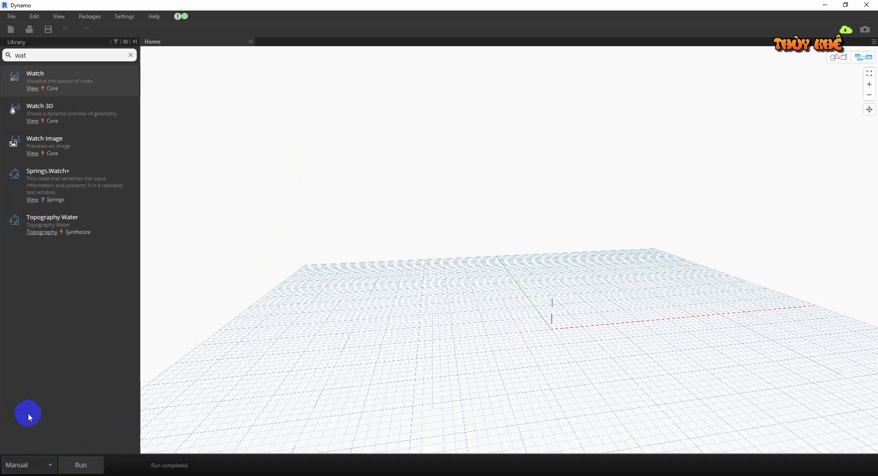
Review the installed packages under Packages > Manage Packages, then close the list.
click(91, 17)
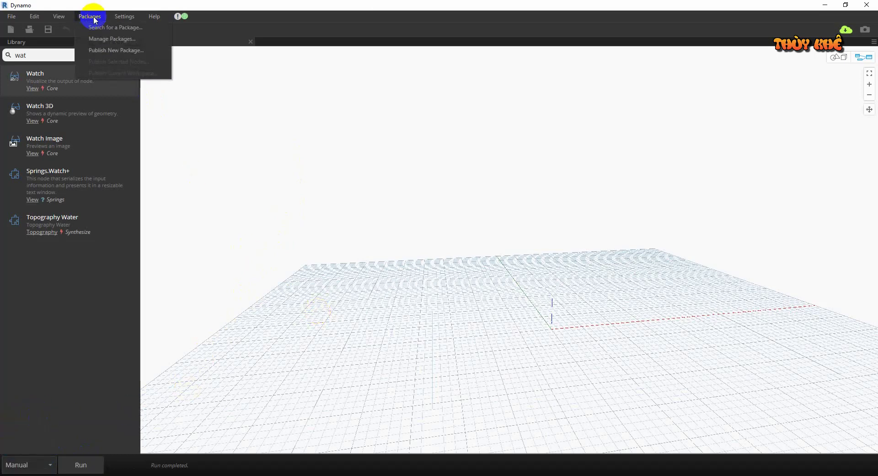
click(116, 41)
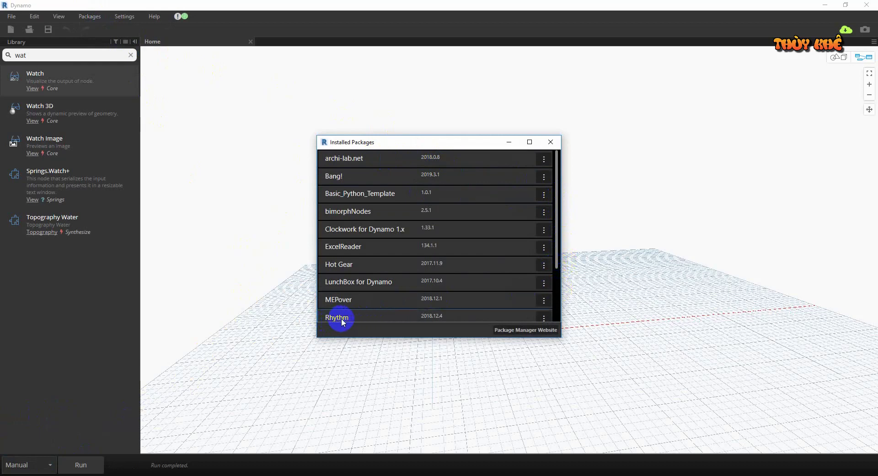
click(551, 141)
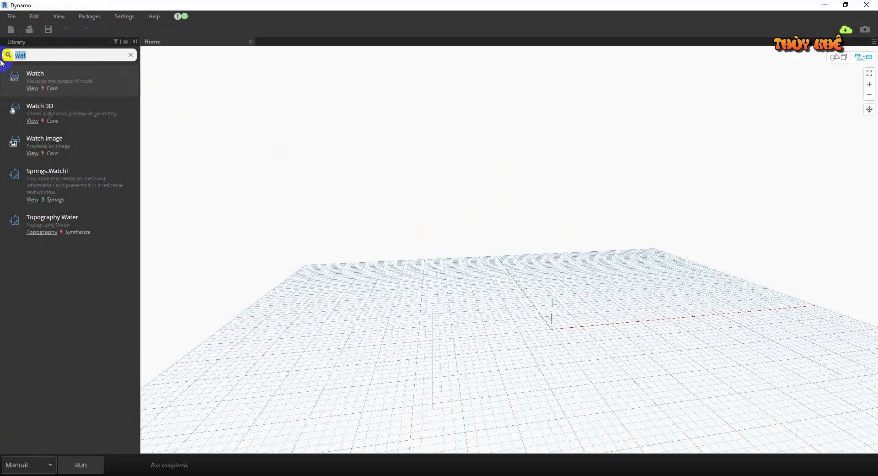
Place a Categories node set to Sheets and wire it into All Elements of Category.
text(catego)
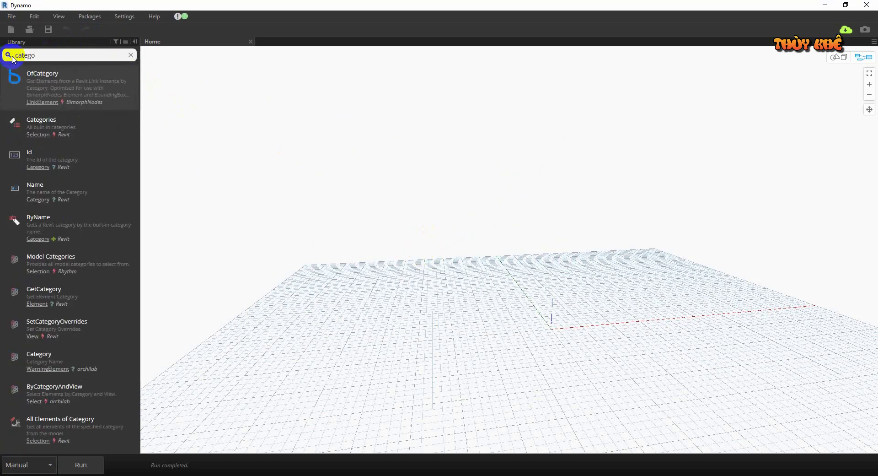
text(ri)
drag(65, 122, 351, 257)
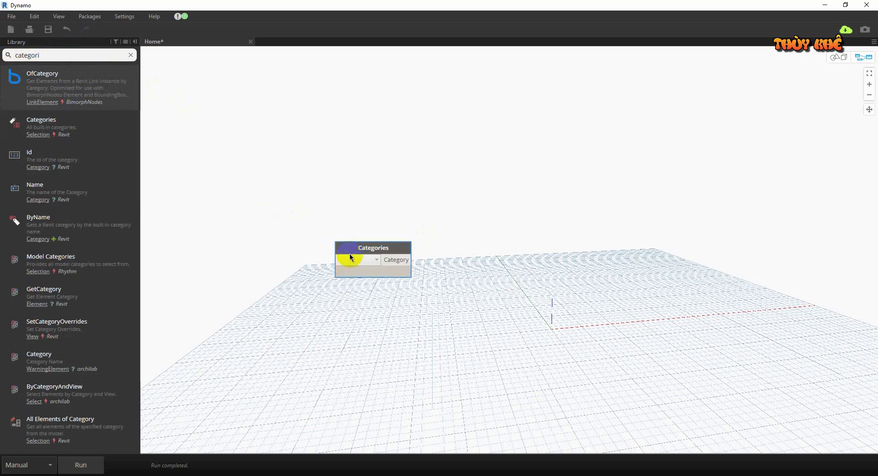
click(367, 260)
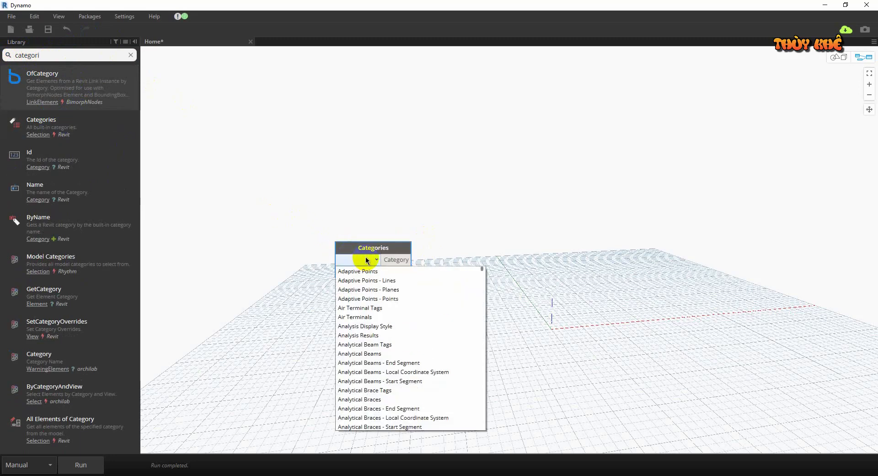
scroll(386, 281, down, 15)
scroll(386, 327, down, 5)
scroll(389, 349, down, 5)
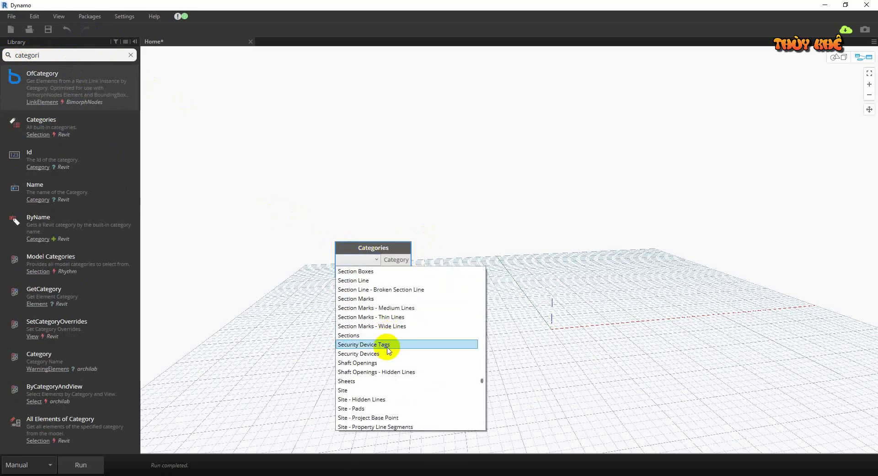
key(Delete)
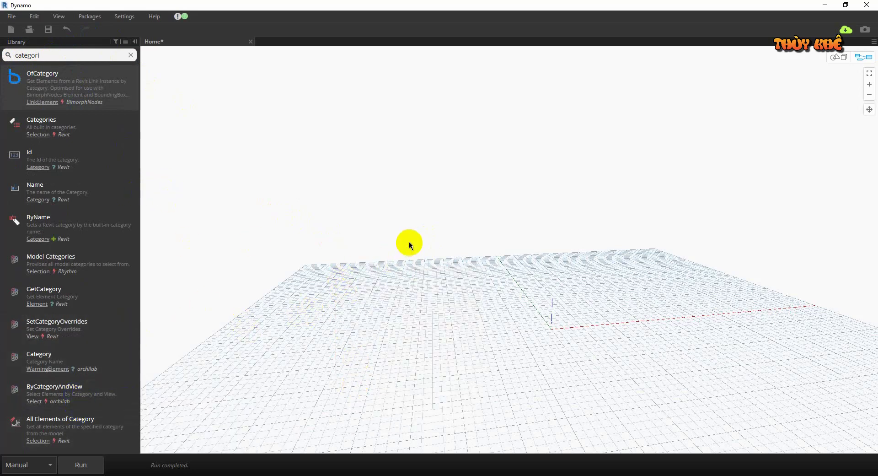
double_click(418, 132)
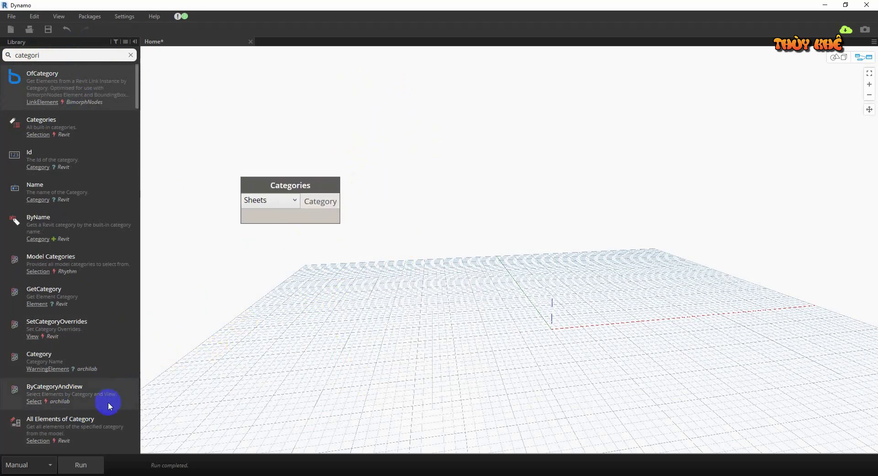
mouse_move(90, 417)
mouse_down()
mouse_move(424, 174)
mouse_move(346, 186)
mouse_move(355, 201)
mouse_move(410, 195)
mouse_up()
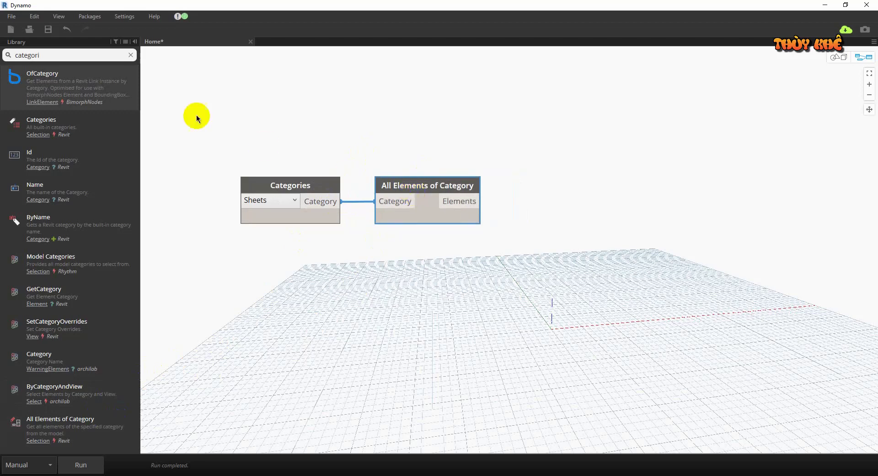
click(91, 55)
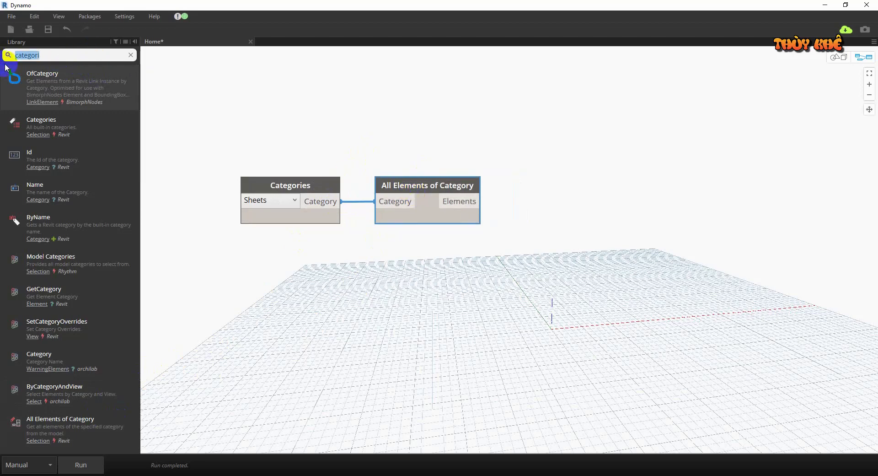
Add a List.FilterByBoolMask node with the sheet elements as its list.
text(filter)
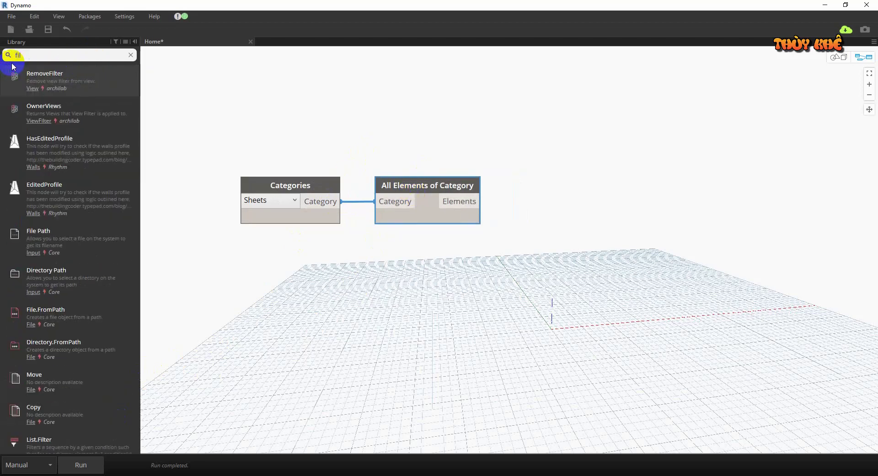
drag(55, 219, 697, 199)
click(463, 200)
click(691, 226)
Add a Family.Name node fed by the sheet elements and tidy the node layout.
click(88, 65)
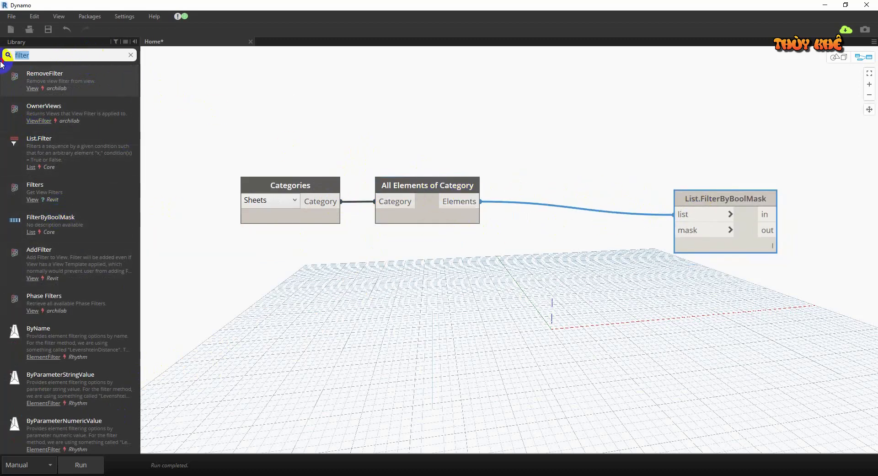
text(ele)
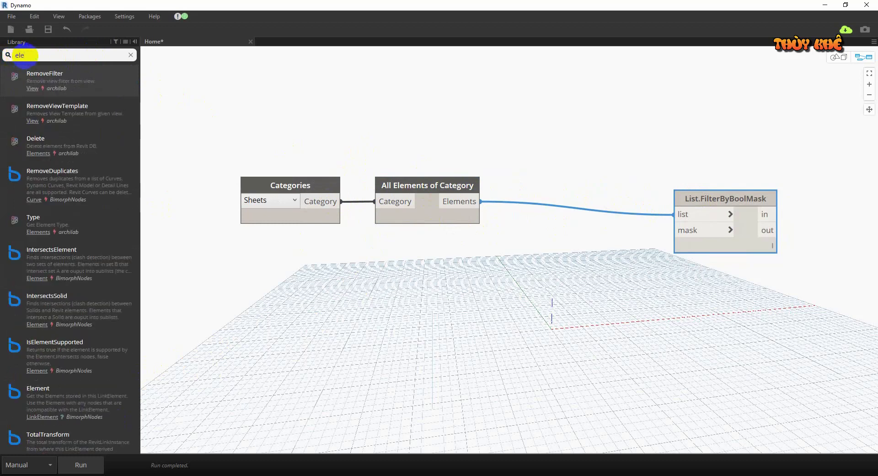
text(ment name)
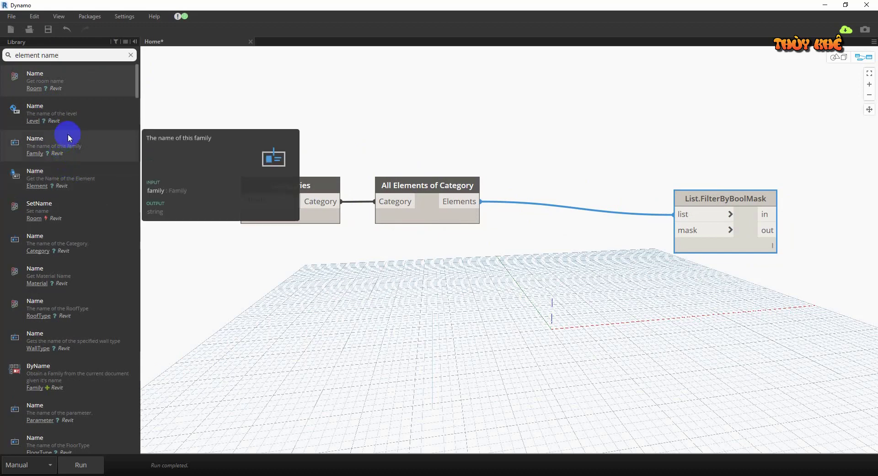
mouse_move(68, 137)
mouse_down()
mouse_move(497, 243)
mouse_move(517, 235)
mouse_up()
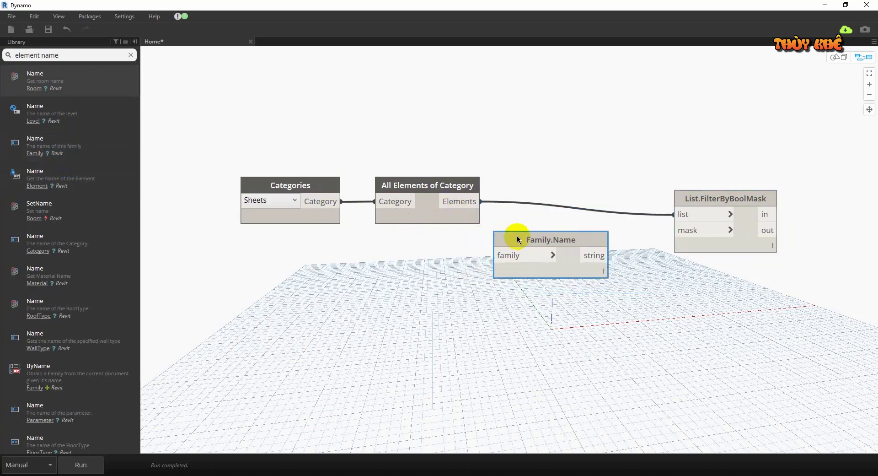
click(481, 202)
click(497, 254)
drag(213, 129, 490, 249)
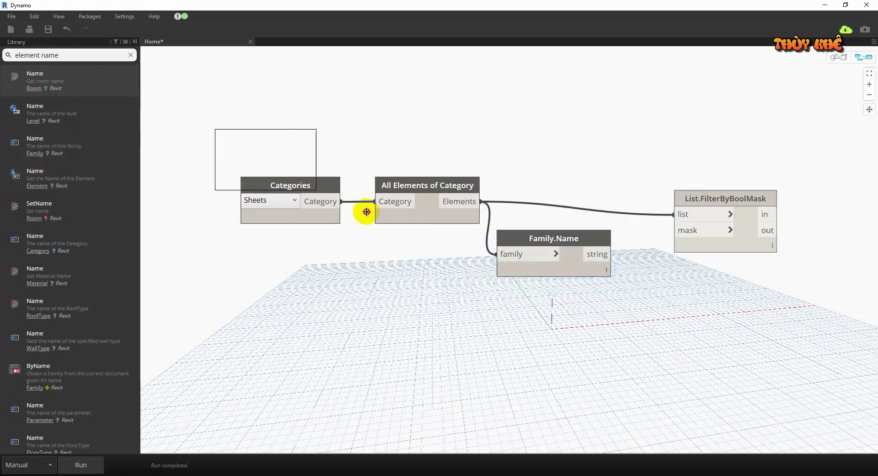
drag(446, 188, 414, 189)
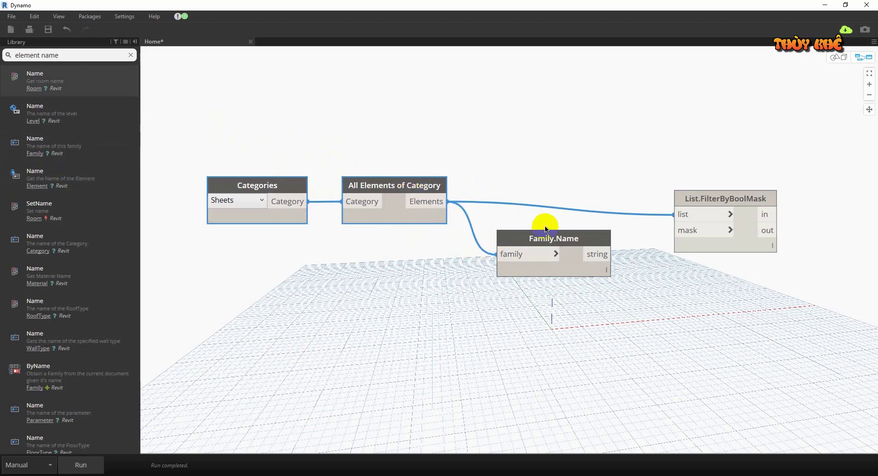
drag(547, 238, 516, 247)
drag(700, 198, 729, 189)
click(665, 250)
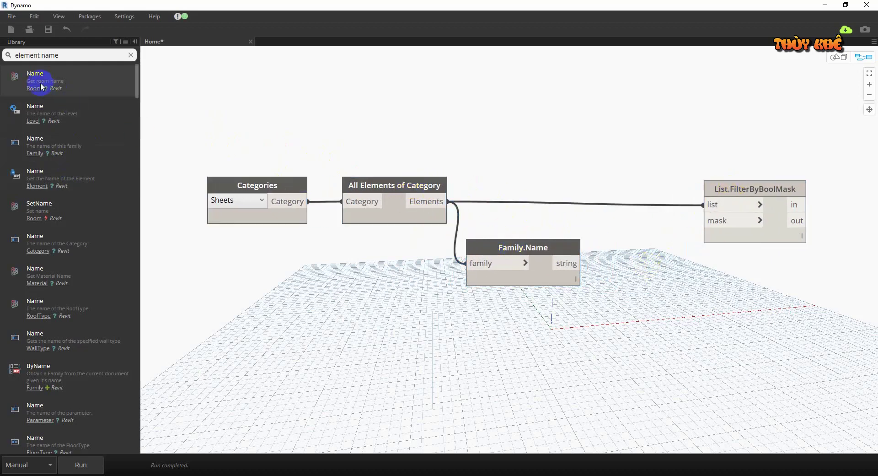
Place an == node taking Family.Name's string as x, then minimize Dynamo.
click(89, 54)
text(==)
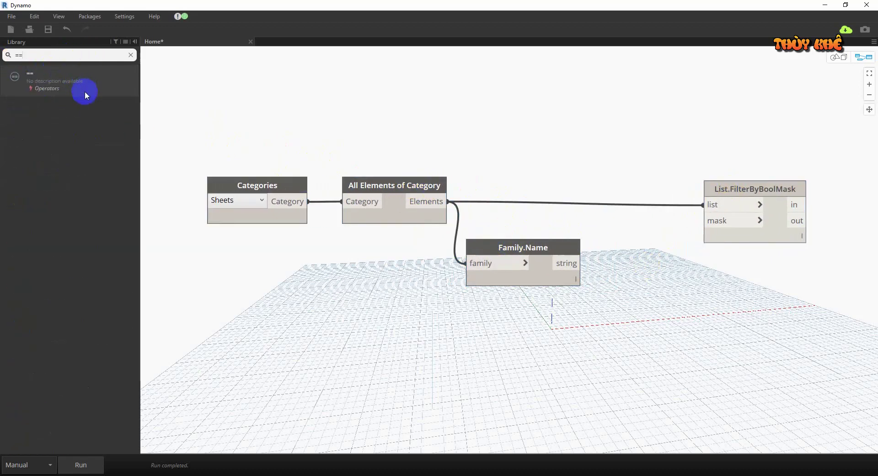
drag(84, 87, 657, 286)
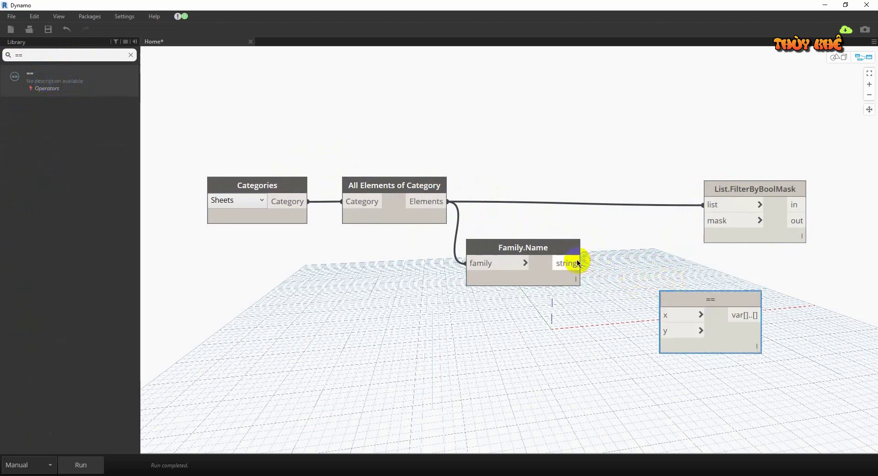
mouse_move(578, 263)
mouse_down()
mouse_move(663, 315)
mouse_move(615, 286)
mouse_up()
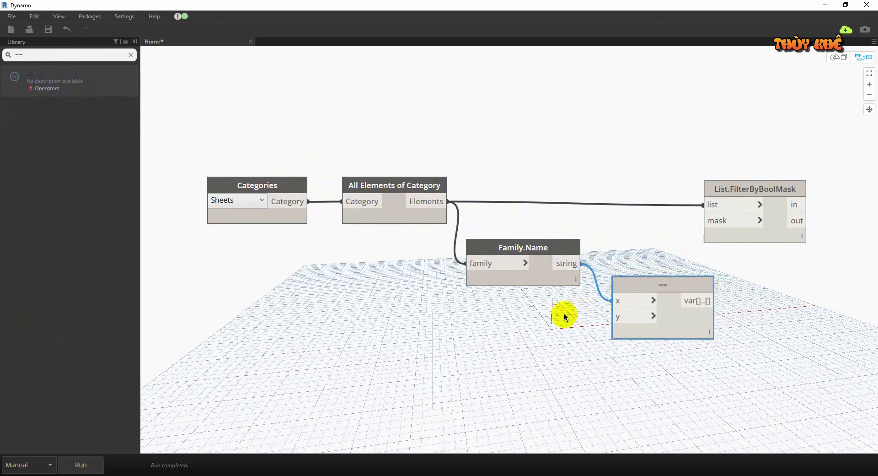
click(826, 5)
mouse_move(167, 358)
mouse_down()
mouse_move(181, 201)
mouse_move(190, 362)
mouse_up()
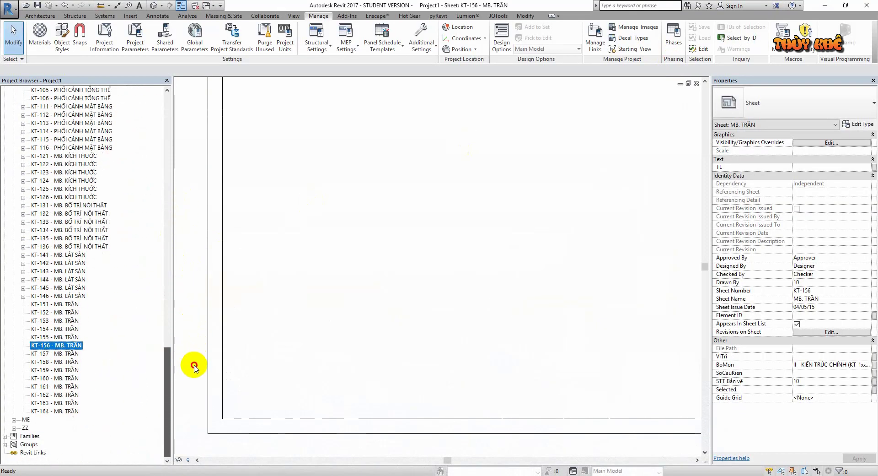
click(74, 348)
key(Tab)
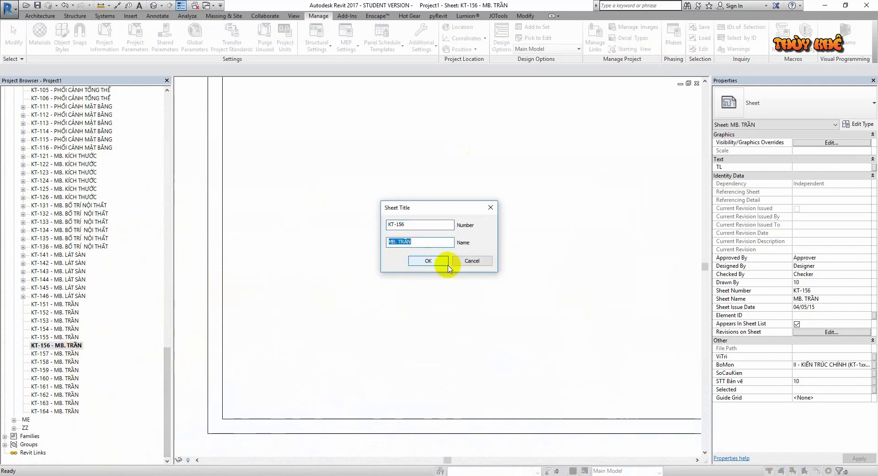
click(487, 265)
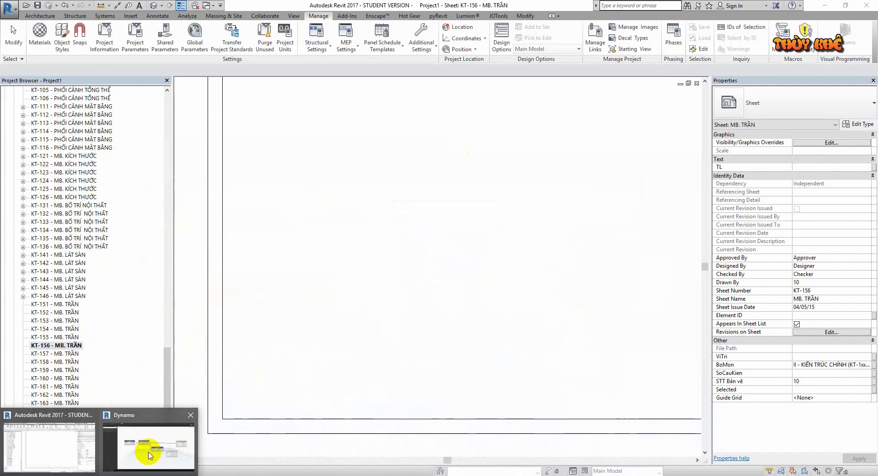
Create a Code Block "MB. TRẦN"; and wire it into the == node's y input.
click(157, 448)
scroll(564, 325, up, 3)
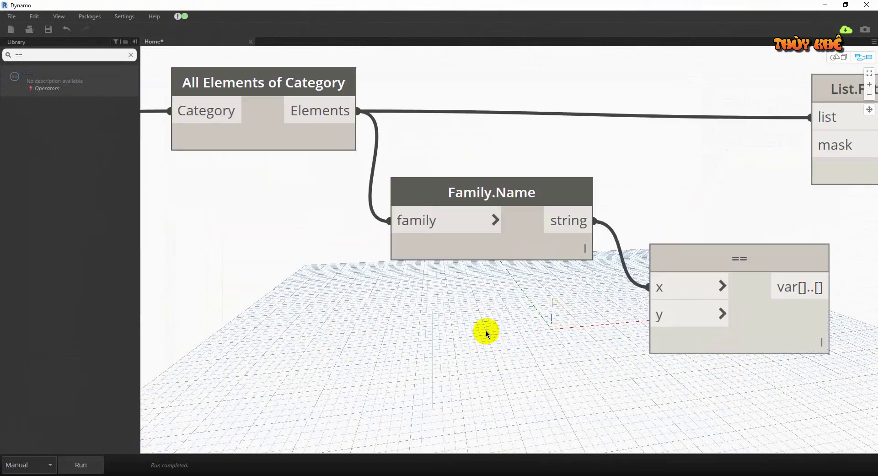
double_click(489, 336)
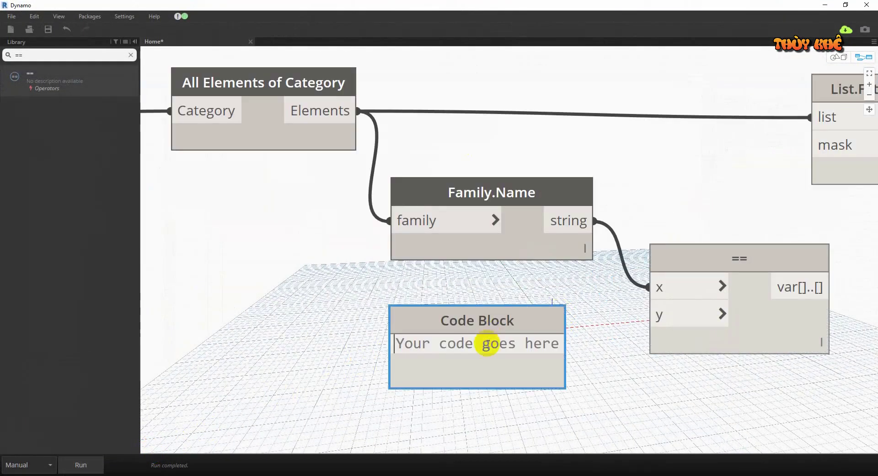
text("MB. TRẦN")
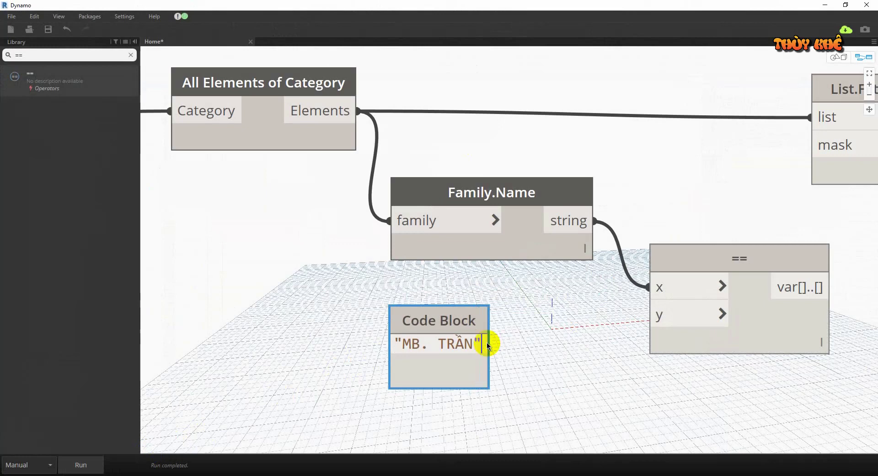
text(;)
drag(500, 313, 562, 311)
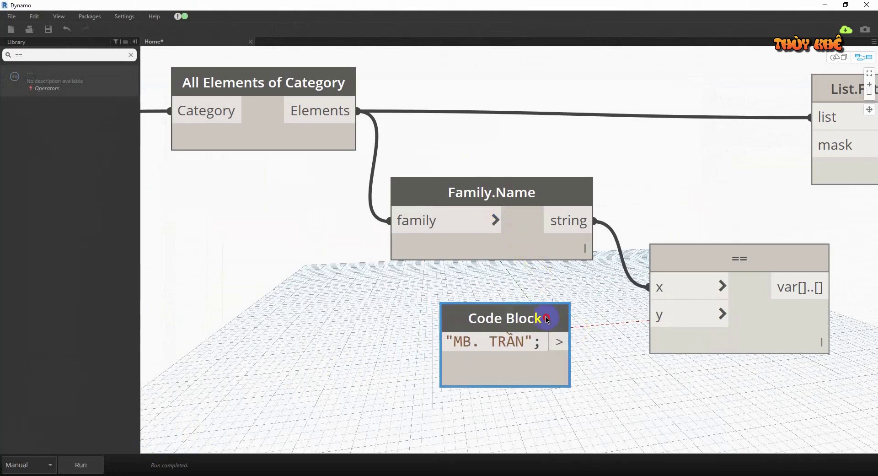
click(653, 315)
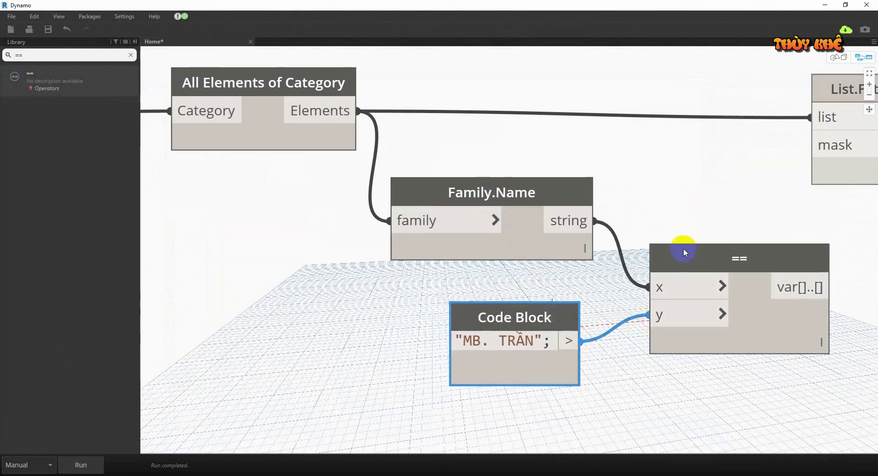
drag(682, 251, 668, 238)
drag(561, 309, 568, 307)
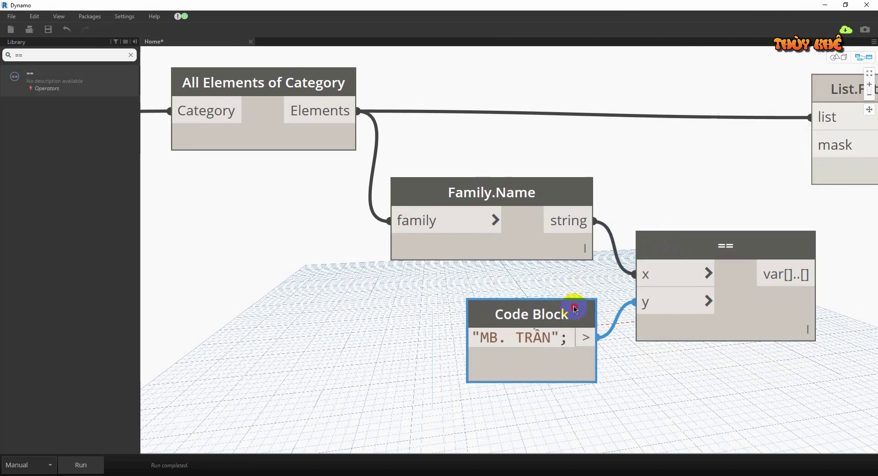
Connect the == result to List.FilterByBoolMask's mask input.
middle_drag(675, 210, 596, 265)
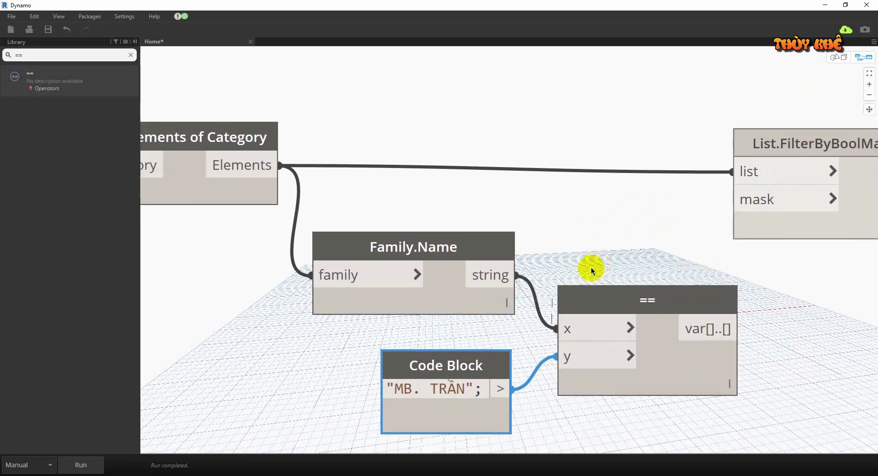
middle_drag(487, 263, 527, 252)
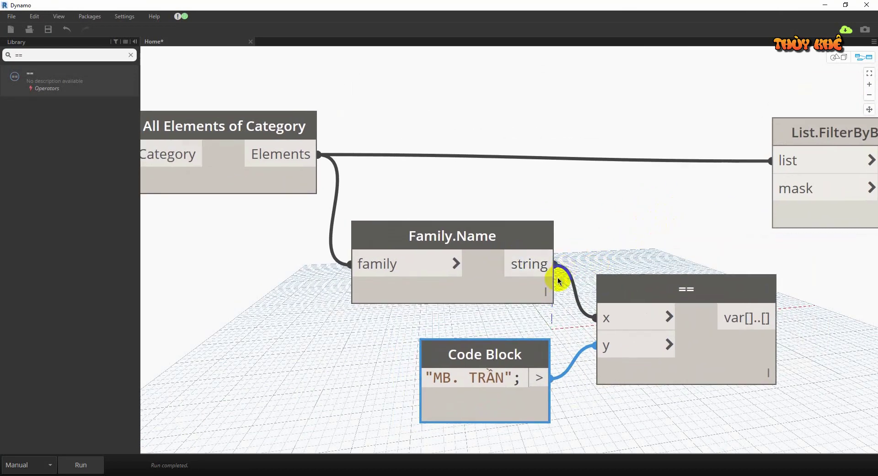
middle_drag(616, 251, 508, 285)
drag(738, 169, 773, 167)
click(672, 351)
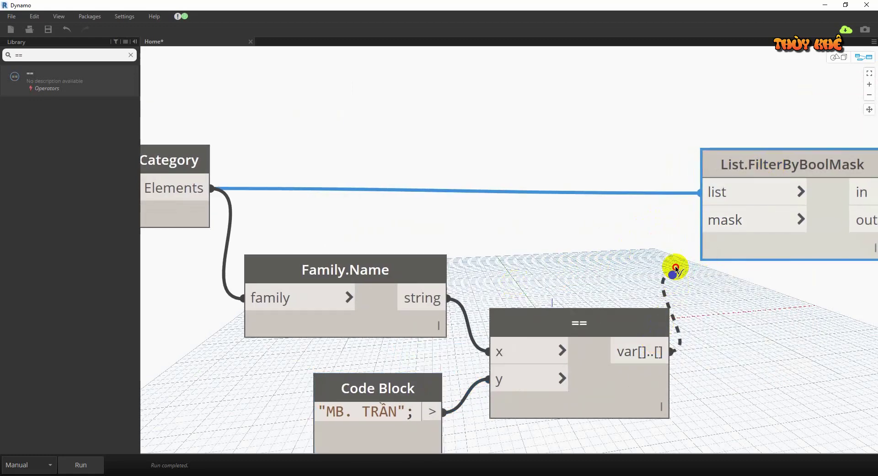
click(706, 227)
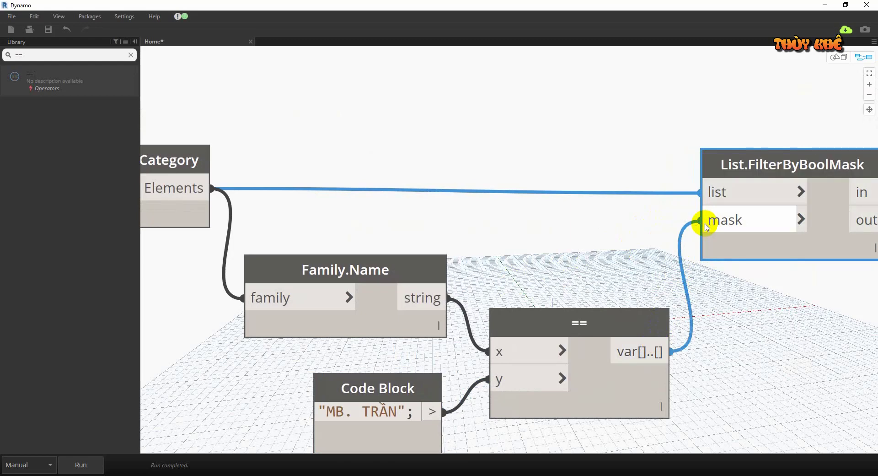
click(751, 298)
Attach a Watch node to List.FilterByBoolMask's in output and run the graph, listing 14 sheets.
scroll(721, 298, down, 3)
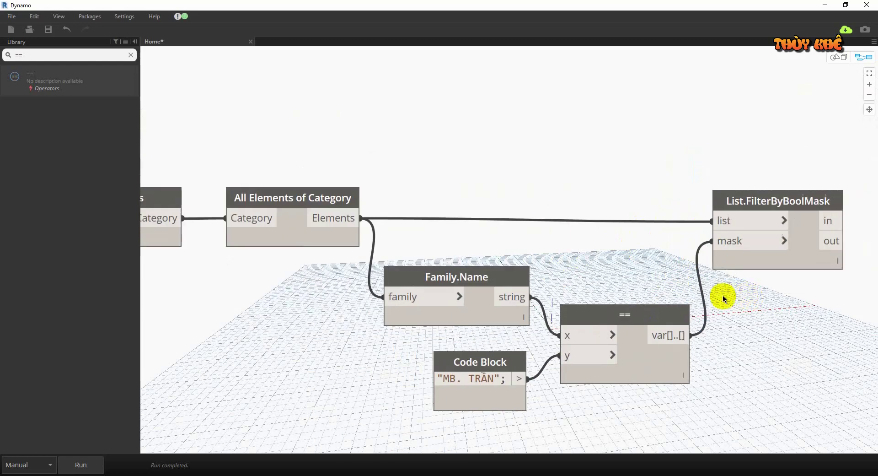
click(65, 52)
text(wat)
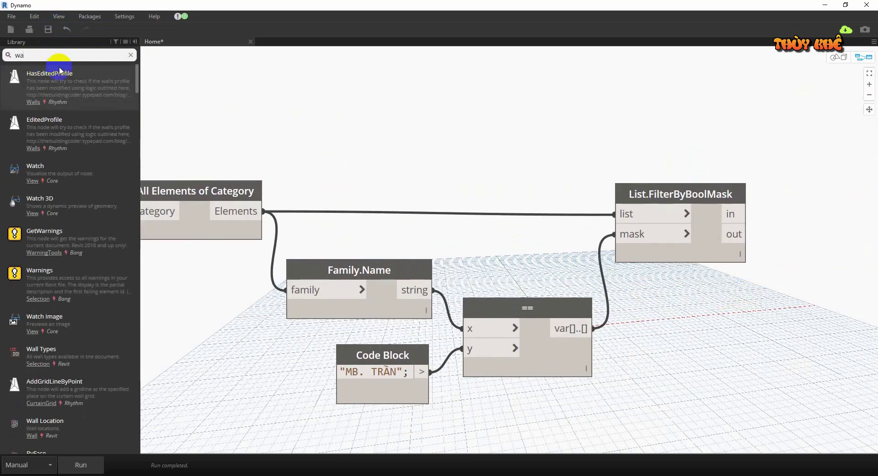
drag(69, 79, 796, 192)
click(742, 212)
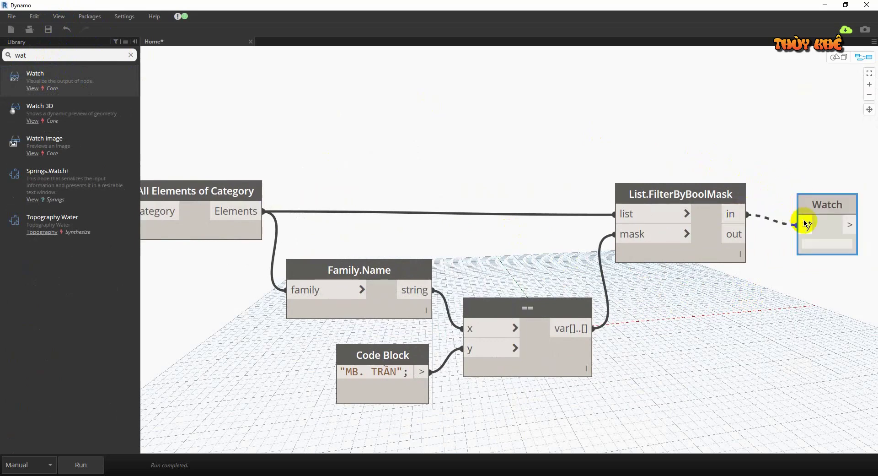
click(805, 224)
scroll(774, 193, down, 3)
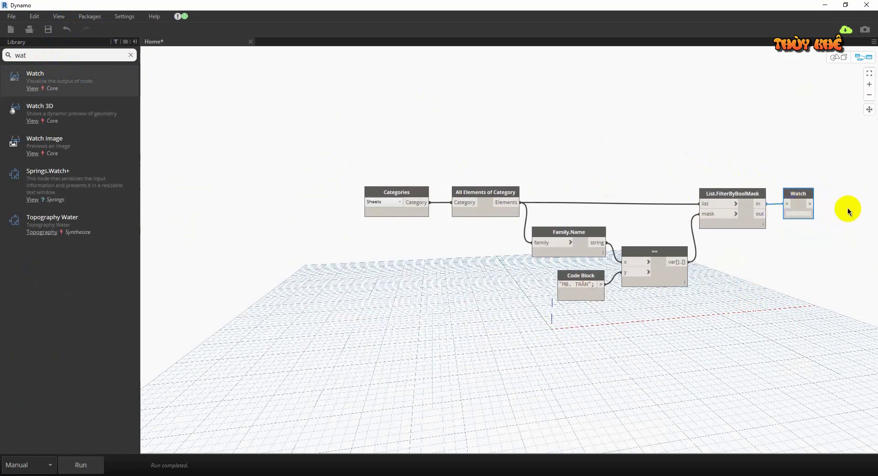
scroll(832, 212, up, 2)
click(102, 469)
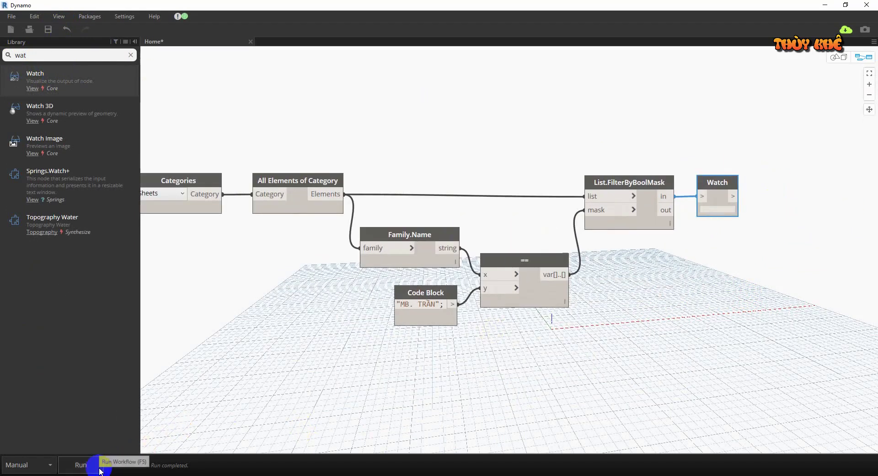
scroll(746, 261, down, 1)
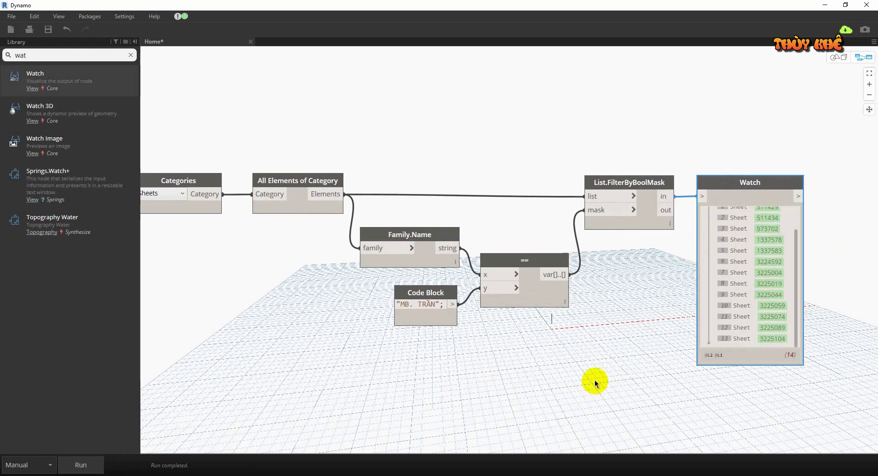
middle_drag(596, 384, 631, 325)
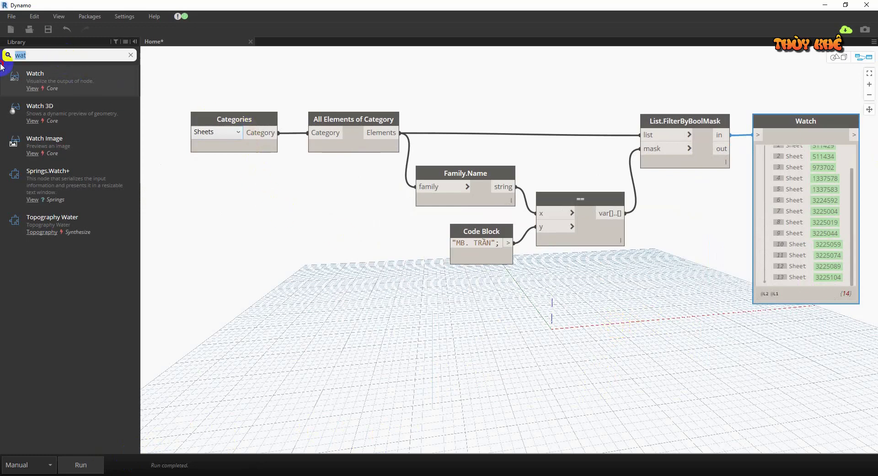
Add View Type and View.GetByType nodes, wiring viewType into View.GetByType.
text(view t)
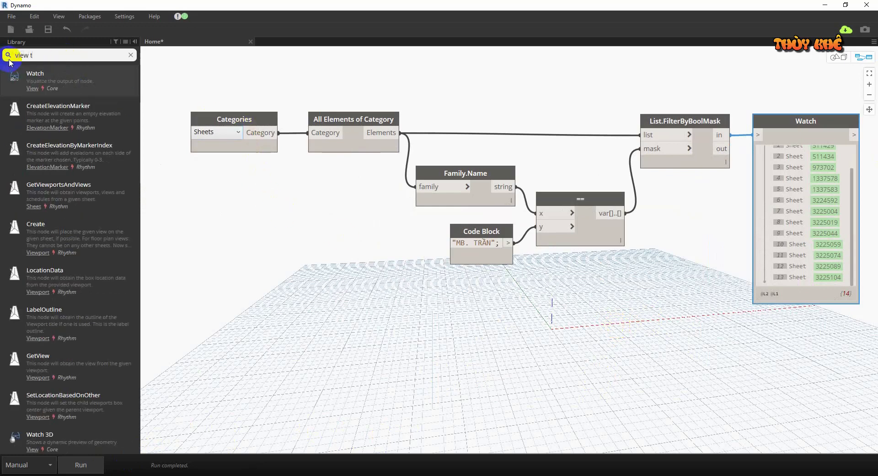
text(ype)
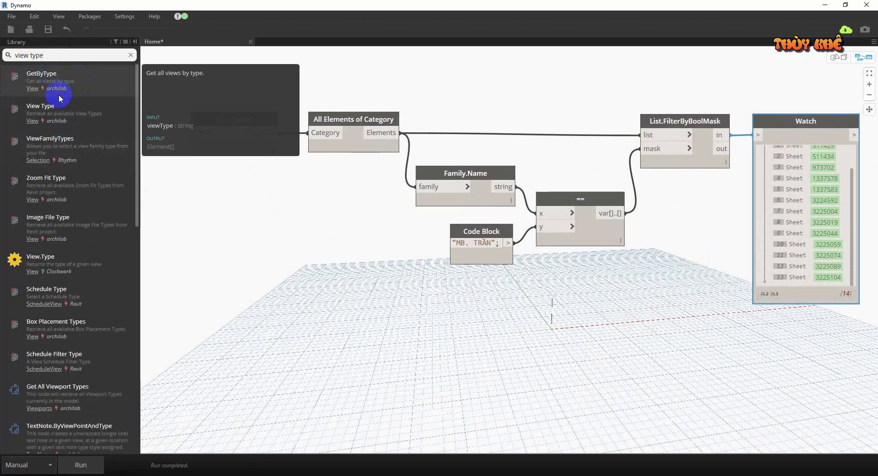
mouse_move(59, 104)
mouse_down()
mouse_move(252, 264)
mouse_move(232, 314)
mouse_up()
mouse_move(87, 112)
mouse_down()
mouse_move(266, 167)
mouse_move(356, 282)
mouse_up()
mouse_move(307, 297)
mouse_down()
mouse_move(363, 302)
mouse_move(355, 282)
mouse_up()
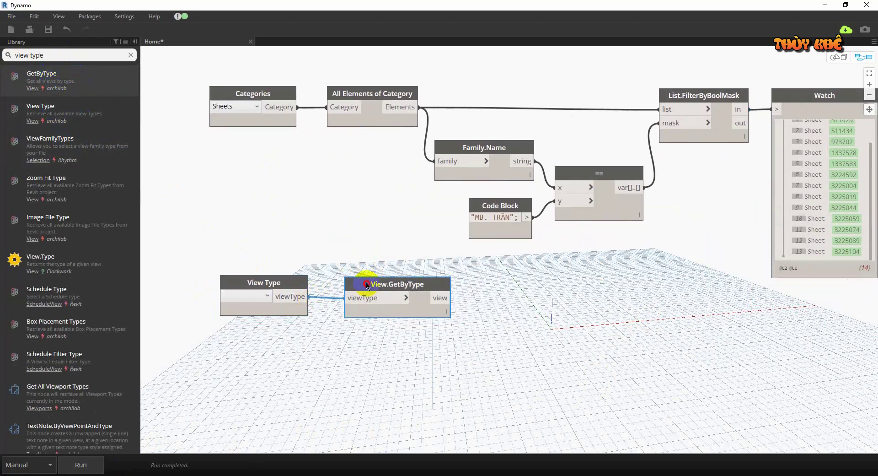
drag(190, 247, 474, 360)
drag(281, 275, 251, 281)
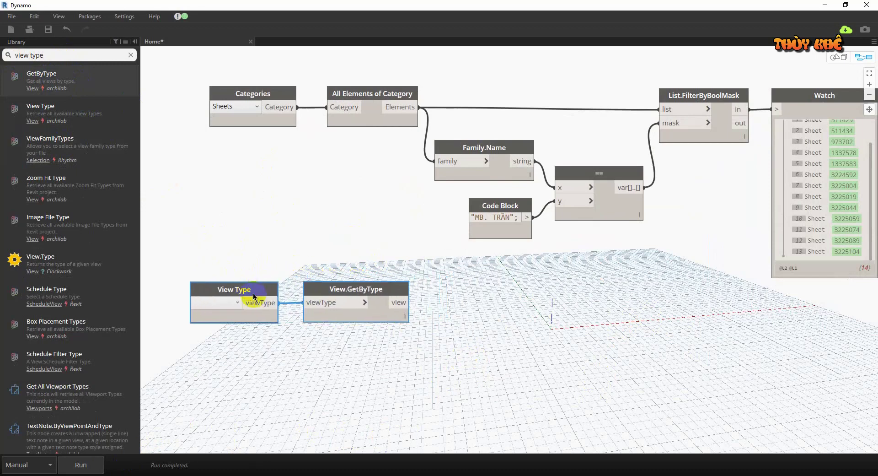
Set View Type to Report and arrange both nodes below the sheet filter.
click(224, 302)
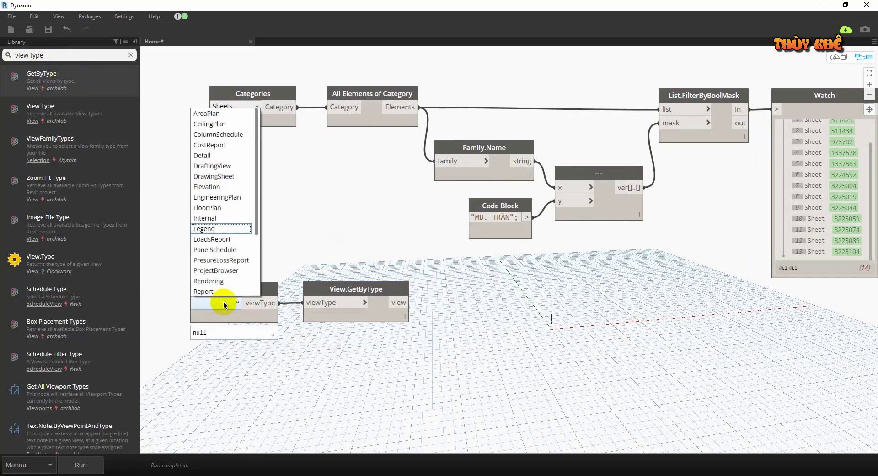
scroll(219, 275, down, 1)
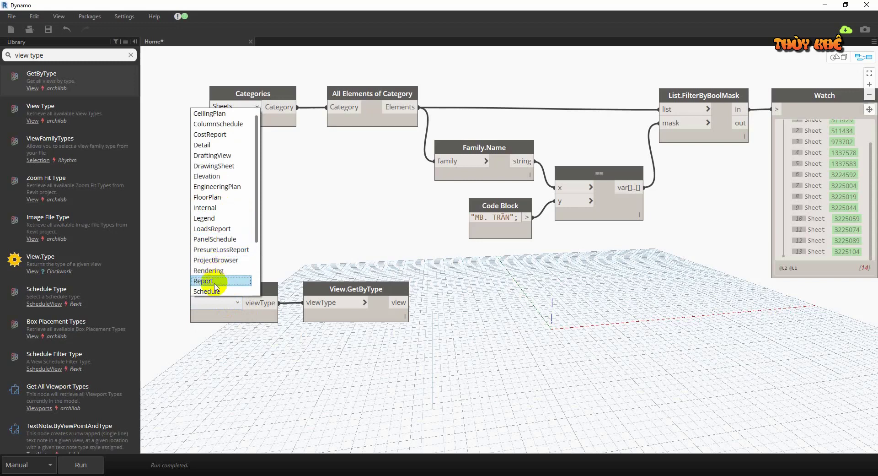
click(210, 281)
drag(253, 288, 248, 288)
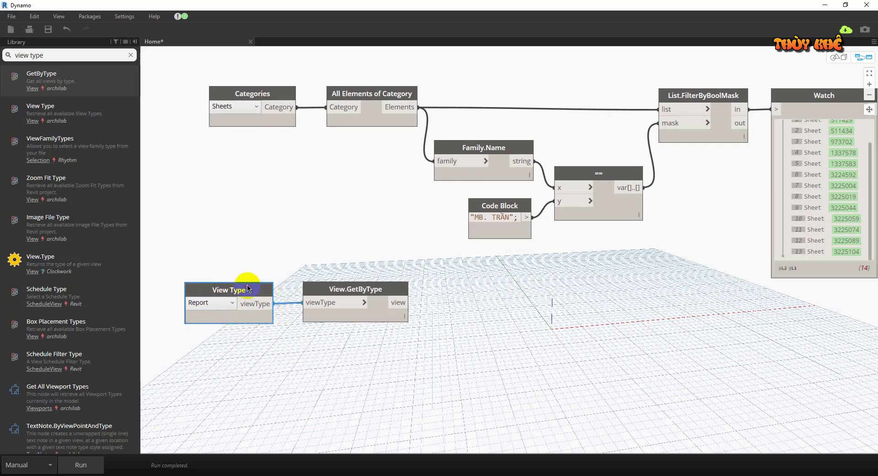
drag(180, 261, 520, 415)
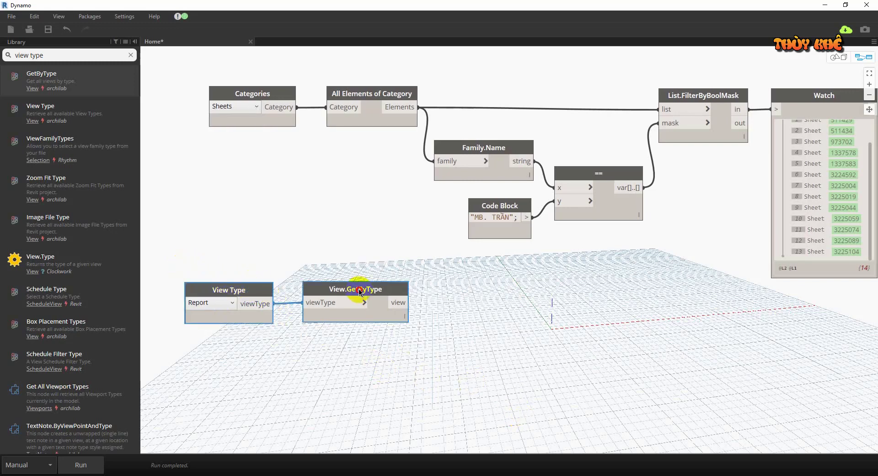
drag(358, 290, 349, 305)
click(347, 361)
drag(254, 309, 258, 308)
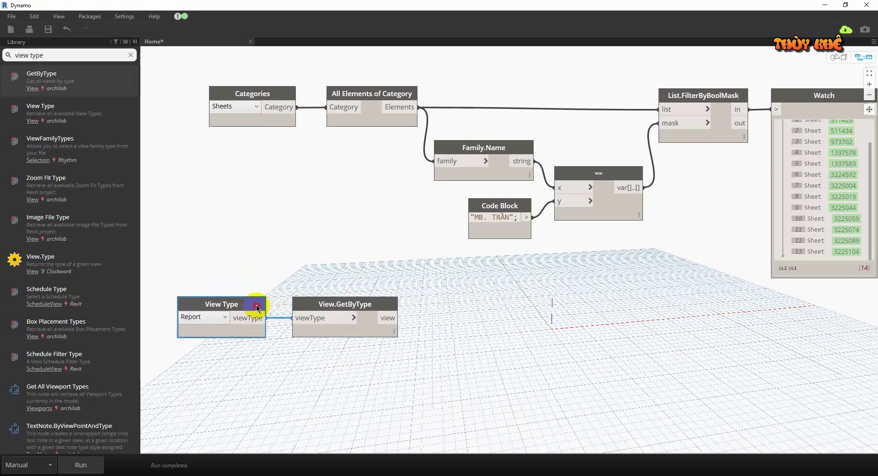
click(546, 326)
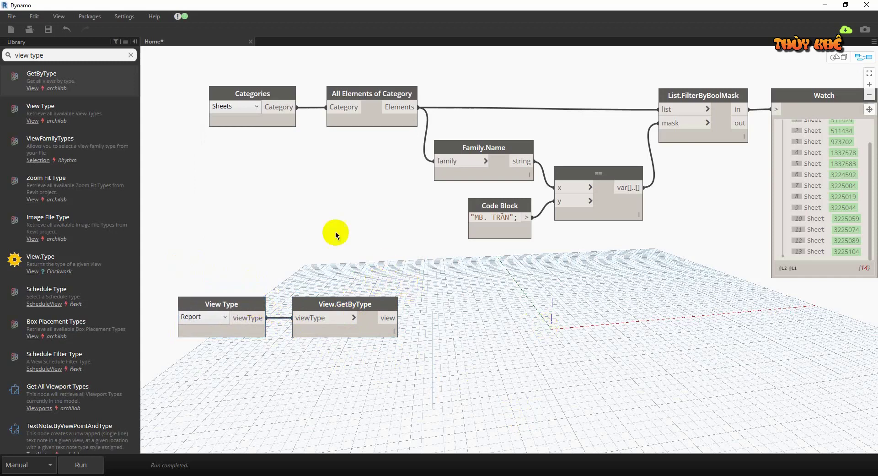
middle_drag(440, 127, 385, 162)
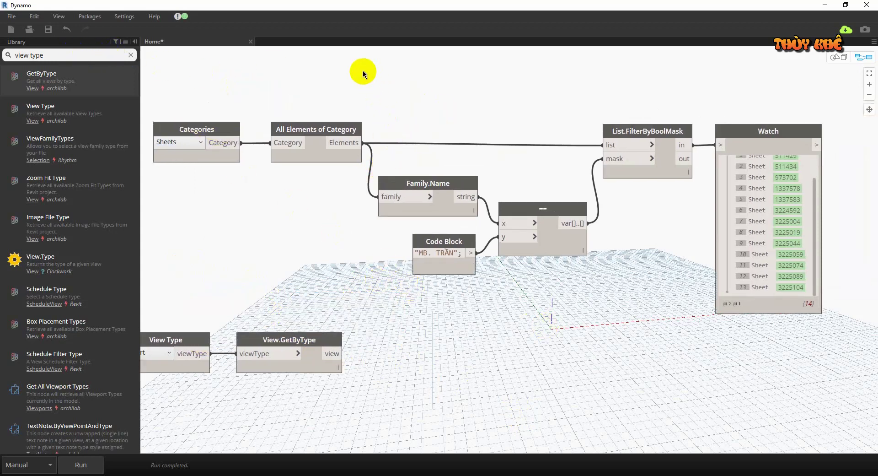
Copy and paste the Family.Name-through-Watch filter nodes onto the lower canvas.
drag(364, 73, 711, 309)
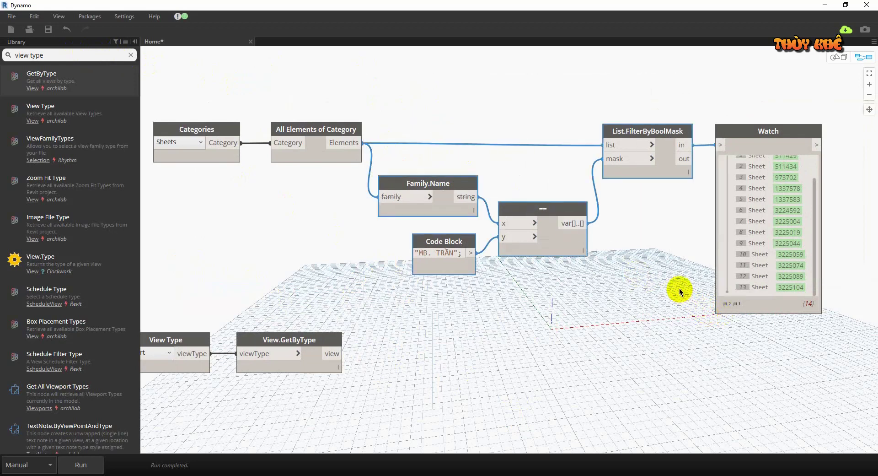
drag(368, 73, 830, 349)
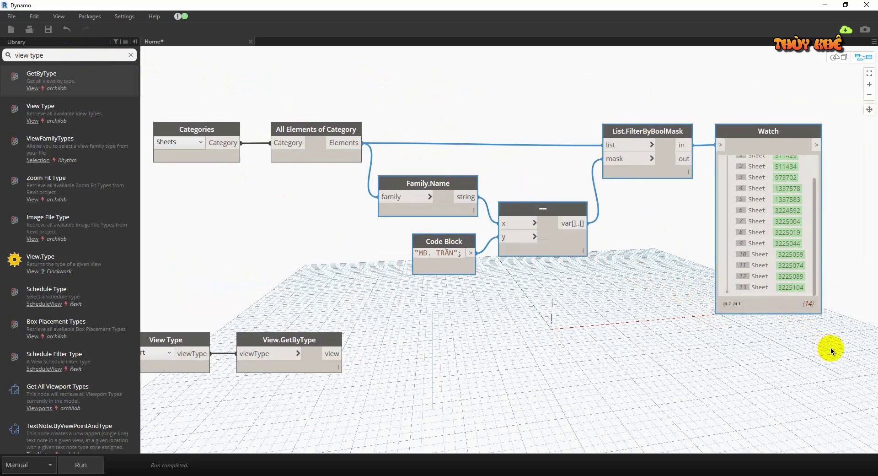
middle_drag(819, 349, 695, 260)
key(ctrl+c)
key(ctrl+v)
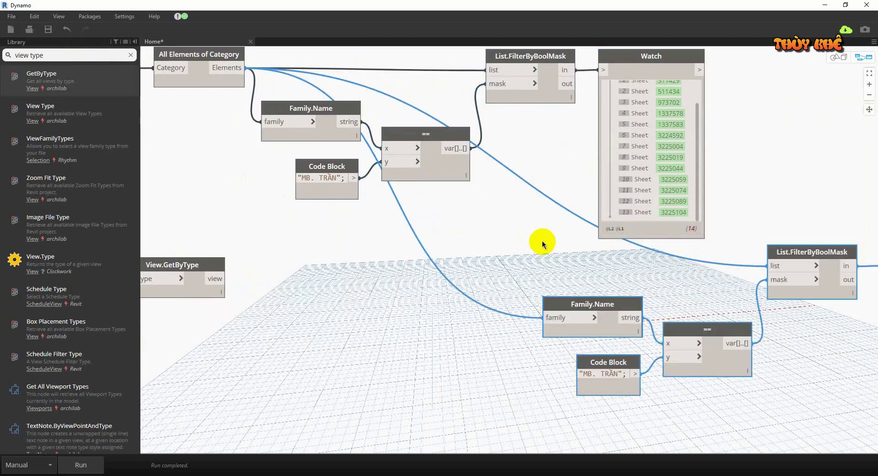
mouse_move(642, 302)
mouse_down()
mouse_move(467, 338)
mouse_move(348, 332)
mouse_up()
click(347, 333)
middle_drag(260, 305, 357, 264)
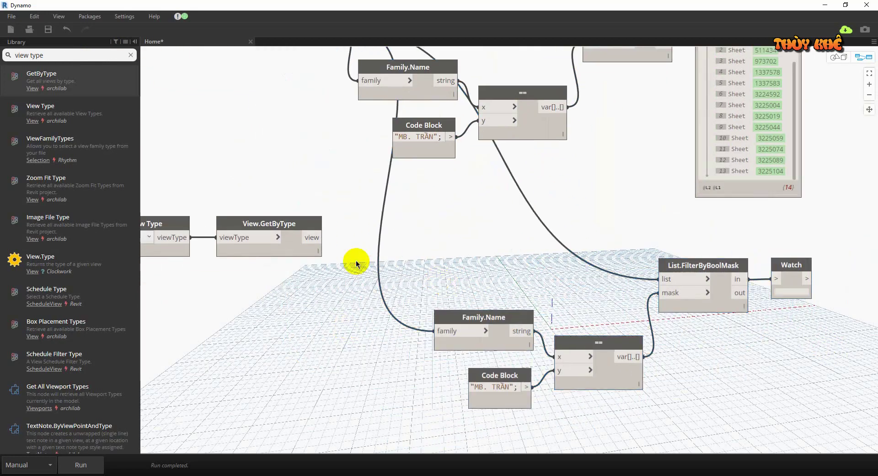
Feed View.GetByType's views into the copied List.FilterByBoolMask and Family.Name, then minimize Dynamo.
drag(310, 237, 661, 279)
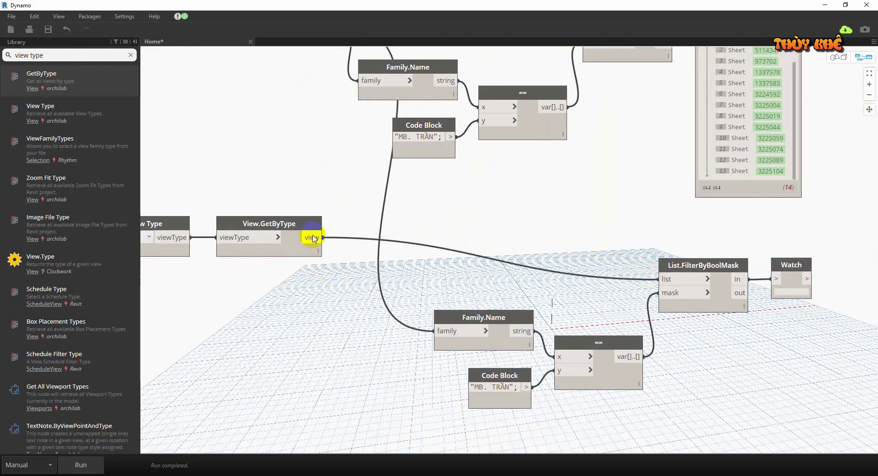
drag(313, 237, 443, 332)
mouse_move(386, 229)
mouse_down()
mouse_move(837, 447)
mouse_move(795, 420)
mouse_up()
drag(618, 351, 598, 316)
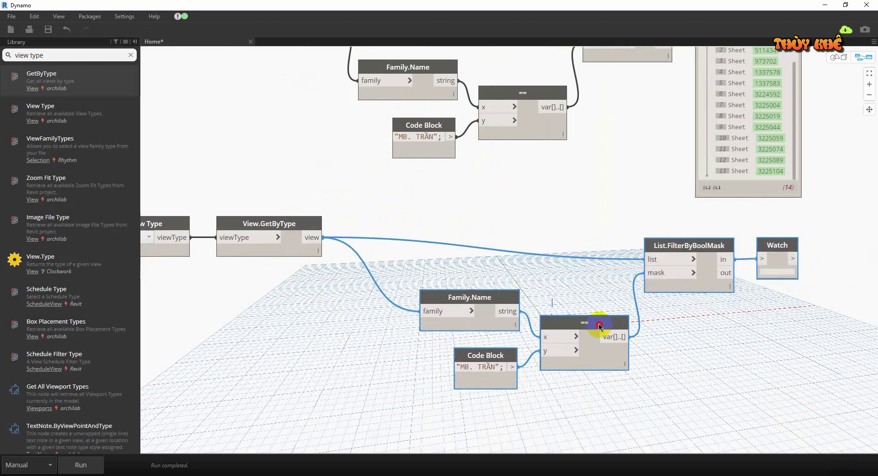
click(580, 385)
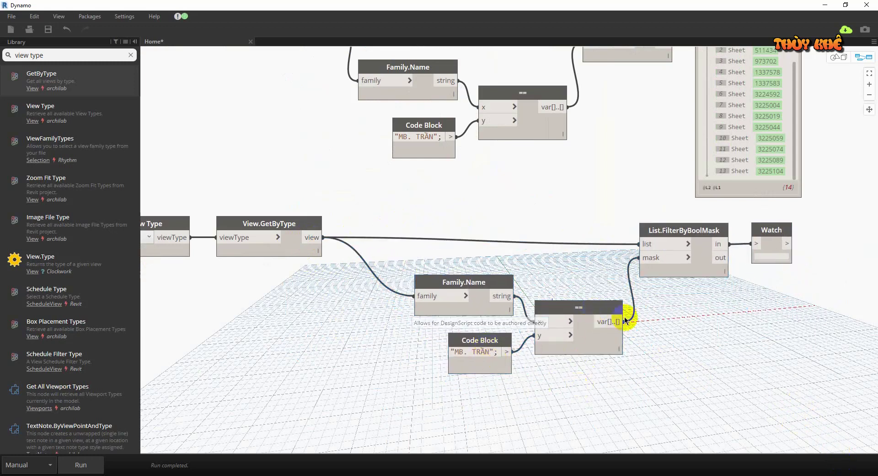
click(825, 6)
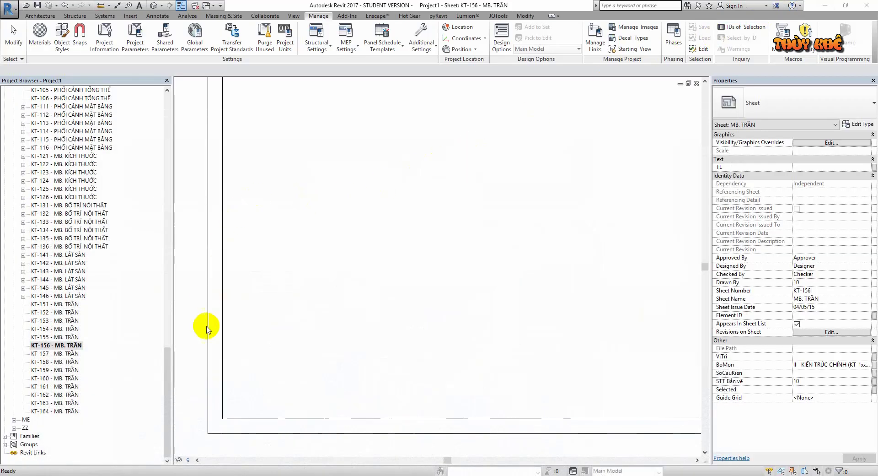
Copy the legend name CHÚ THÍCH ĐÈN 2 from the Project Browser and return to Dynamo.
drag(167, 389, 167, 225)
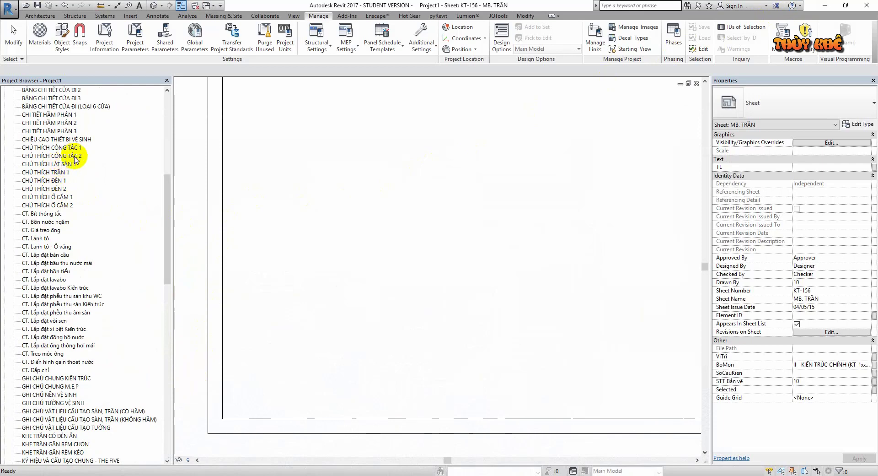
click(63, 188)
key(F2)
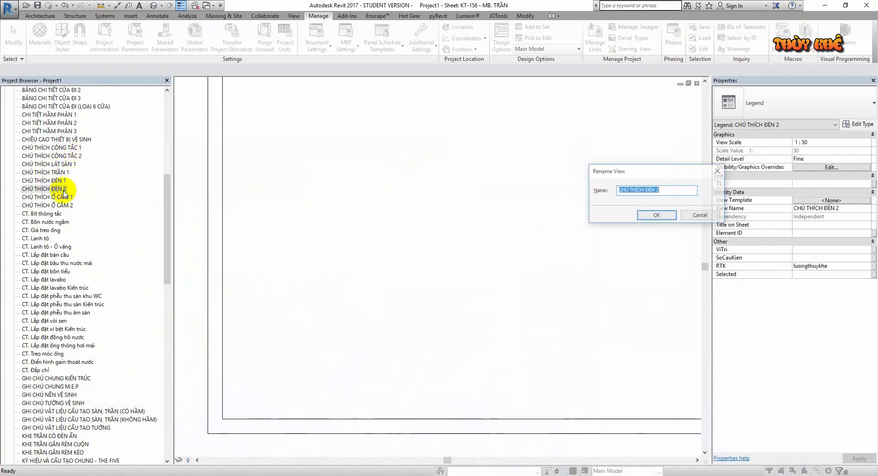
key(Escape)
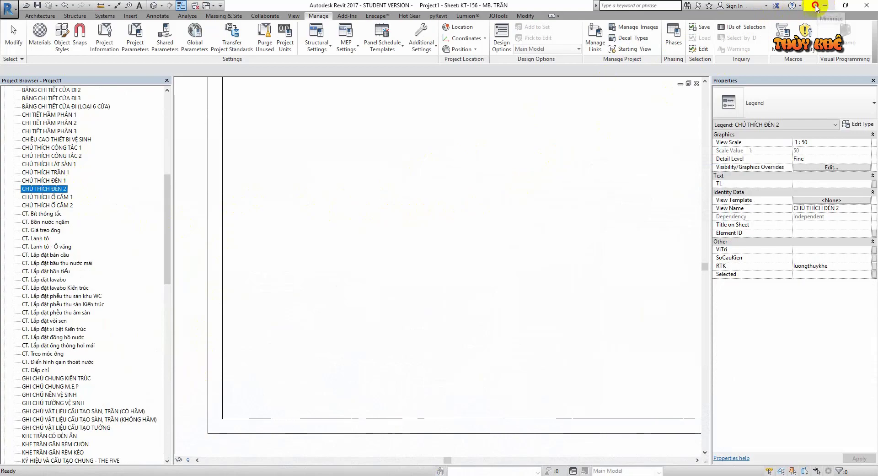
click(151, 450)
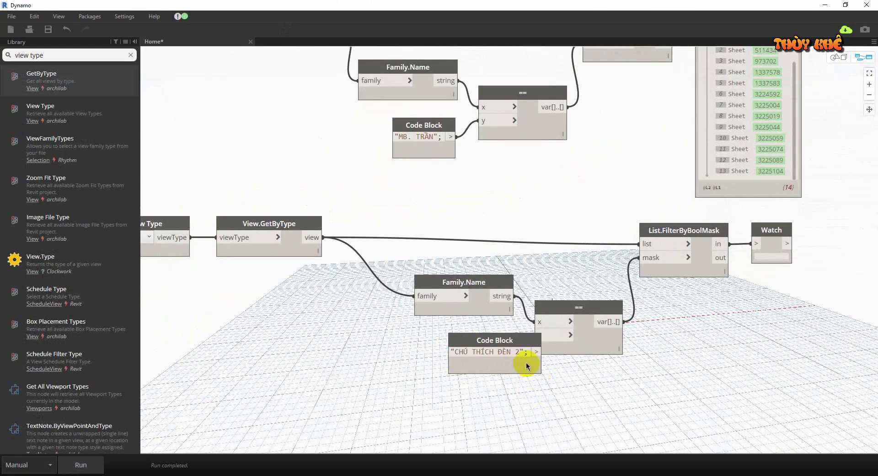
Set the View Type dropdown to Legend for the CHÚ THÍCH ĐÈN 2 legend filter.
drag(526, 361, 472, 338)
scroll(500, 368, down, 1)
scroll(506, 293, down, 2)
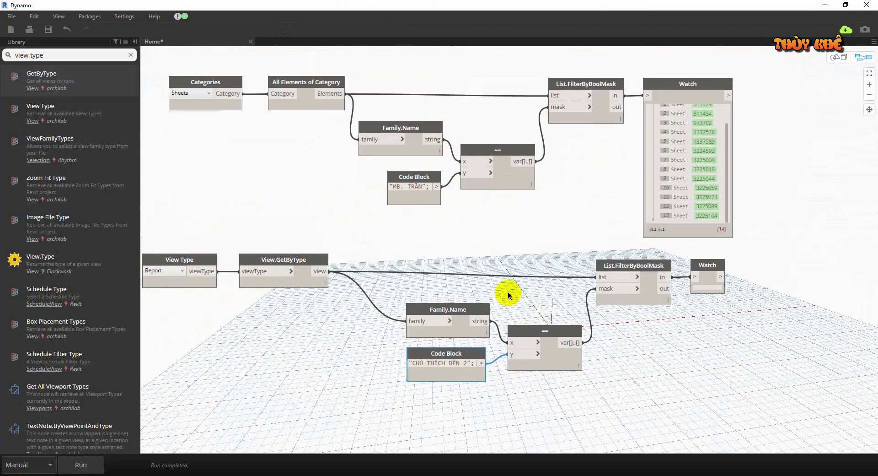
scroll(506, 294, down, 1)
drag(199, 220, 343, 259)
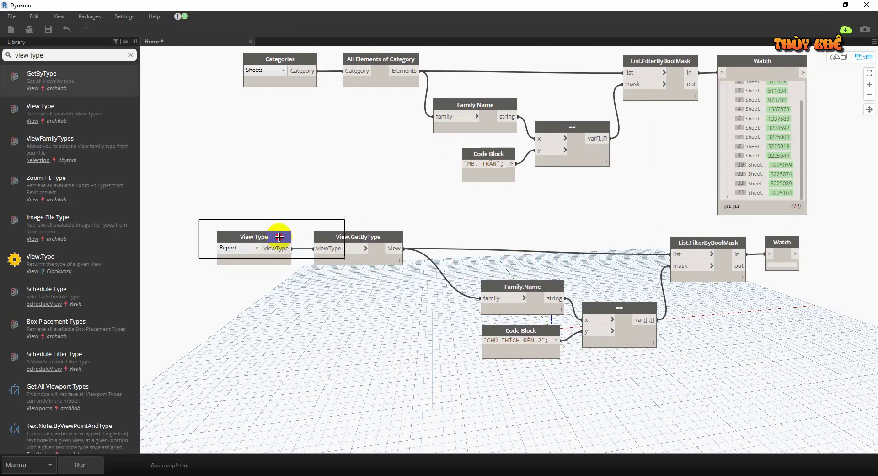
click(232, 248)
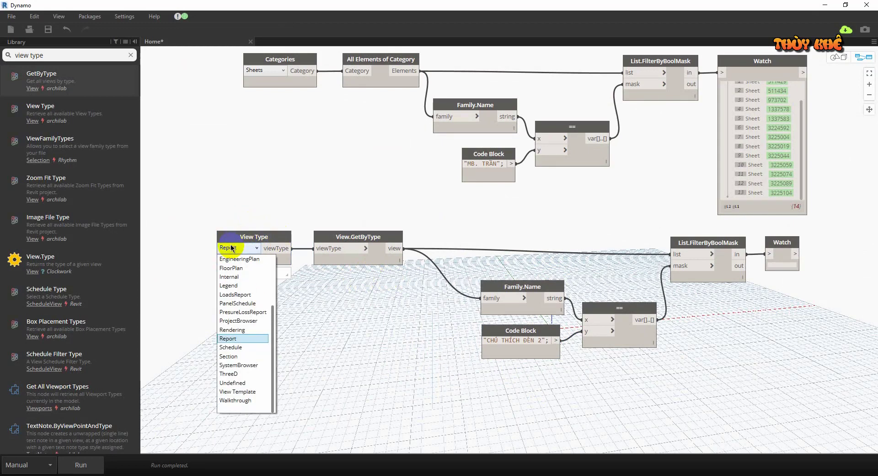
click(229, 285)
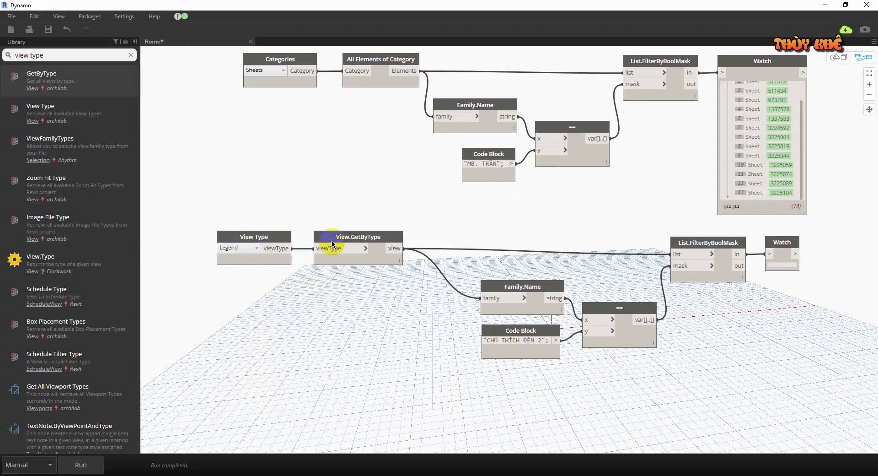
Shift the lower filter nodes left and run the graph so one legend view is listed.
mouse_move(365, 283)
mouse_down()
mouse_move(379, 268)
mouse_move(378, 244)
mouse_up()
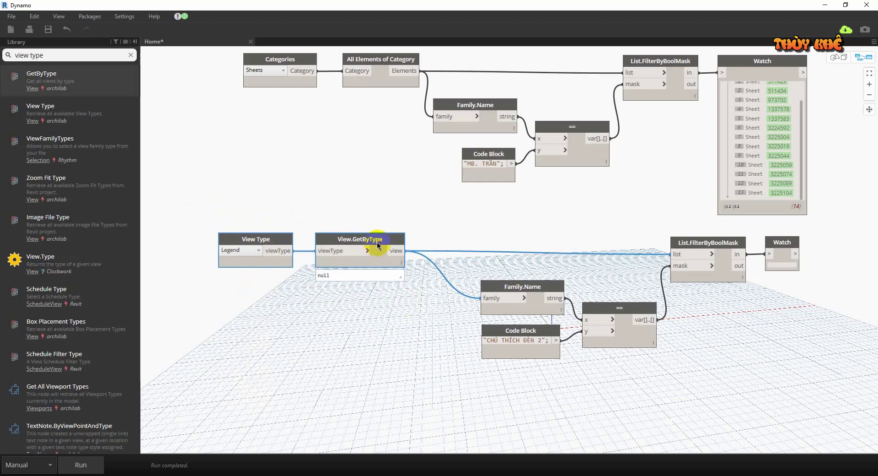
drag(455, 219, 851, 415)
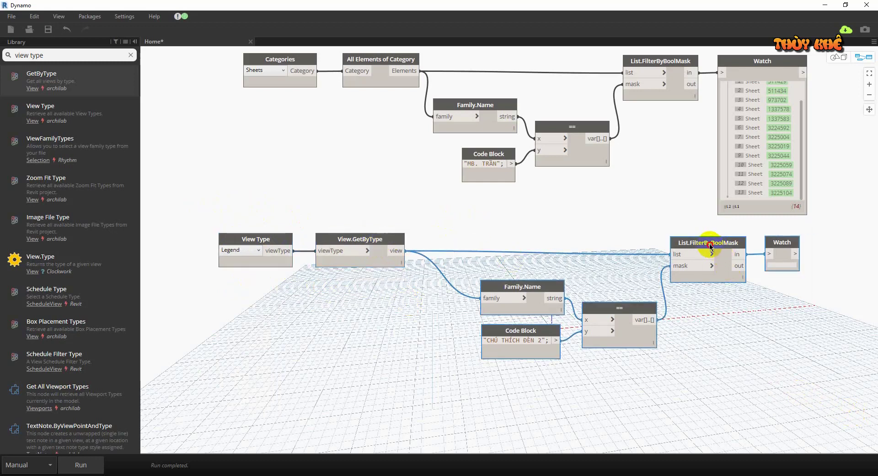
drag(711, 247, 676, 245)
click(714, 304)
click(114, 467)
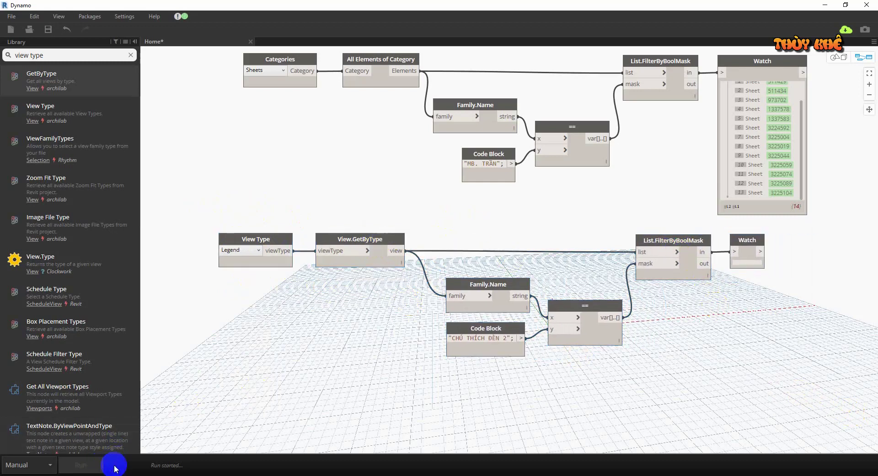
middle_drag(784, 266, 762, 277)
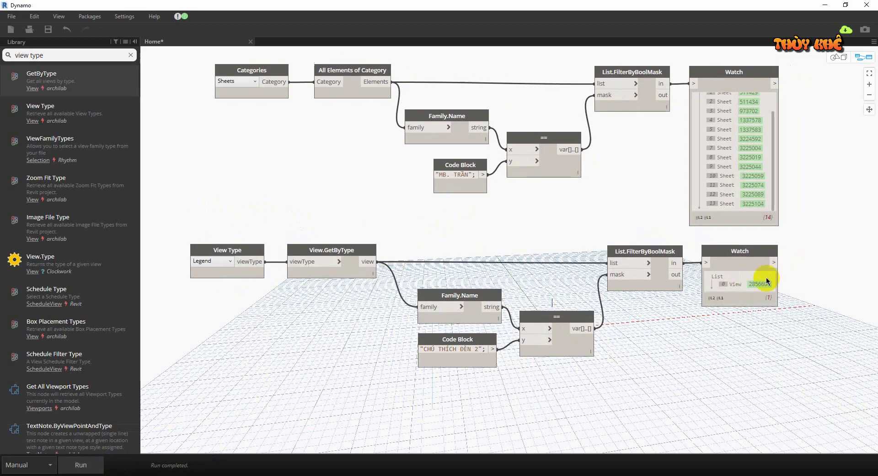
middle_drag(717, 297, 658, 304)
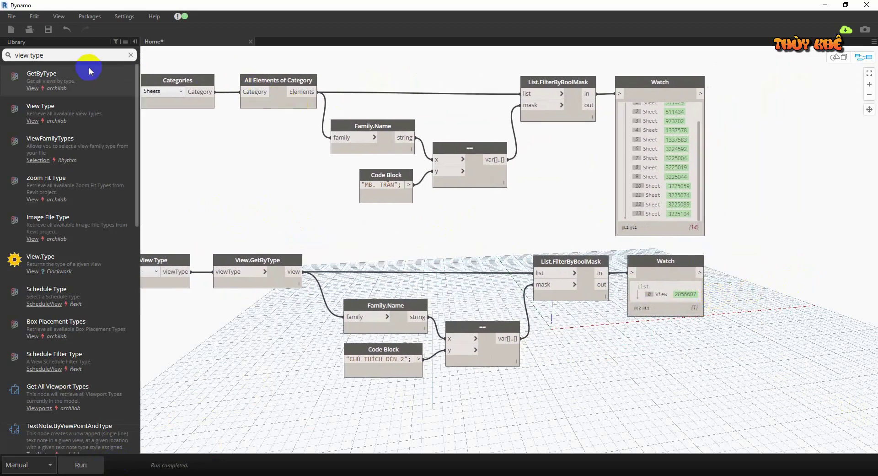
Add a List.Cycle node fed by the filtered legend view list.
text(cy)
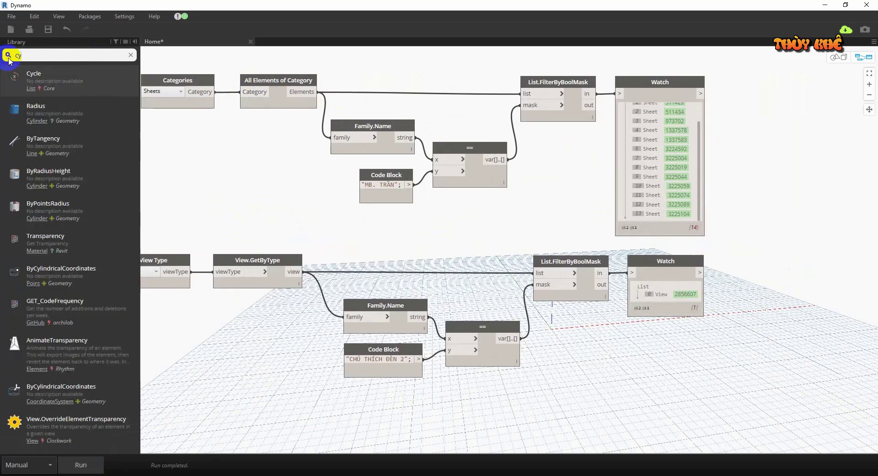
mouse_move(41, 79)
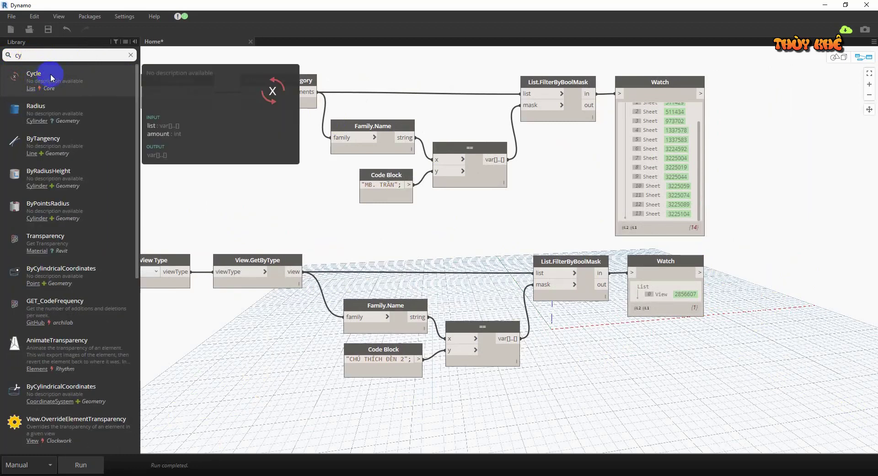
mouse_move(44, 73)
mouse_down()
mouse_move(751, 271)
mouse_move(771, 267)
mouse_up()
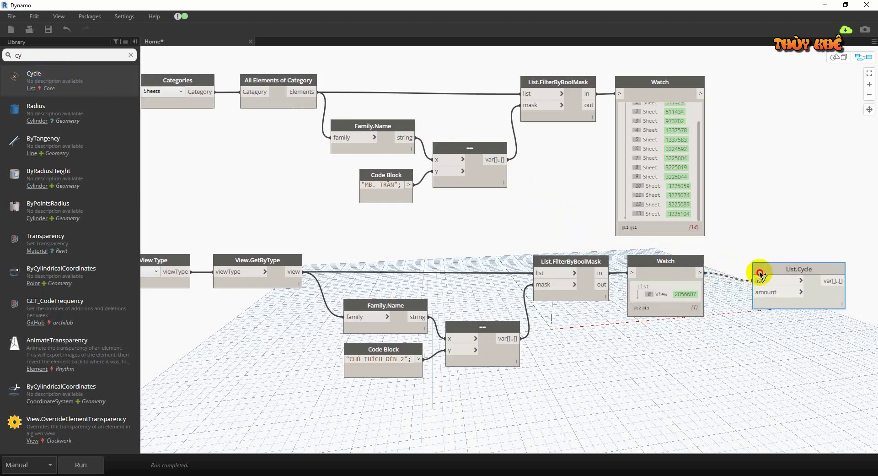
drag(699, 273, 755, 280)
middle_drag(783, 273, 720, 322)
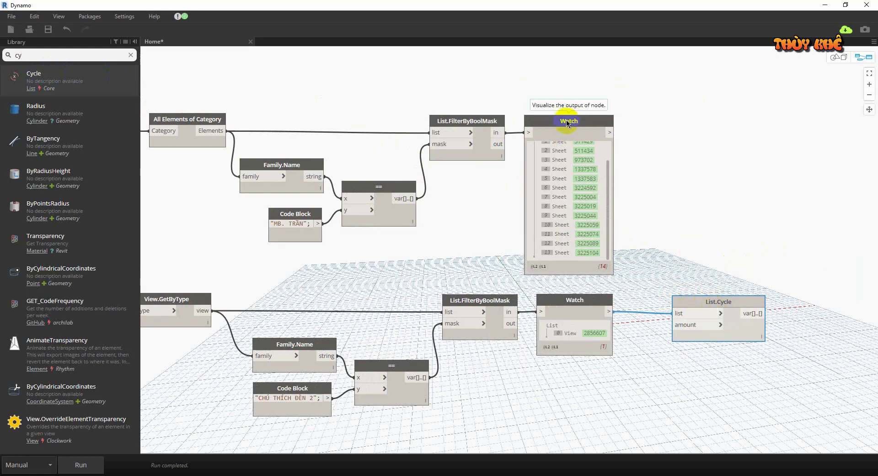
Add a Count of the filtered sheets and use it as List.Cycle's amount.
click(17, 55)
key(BackSpace)
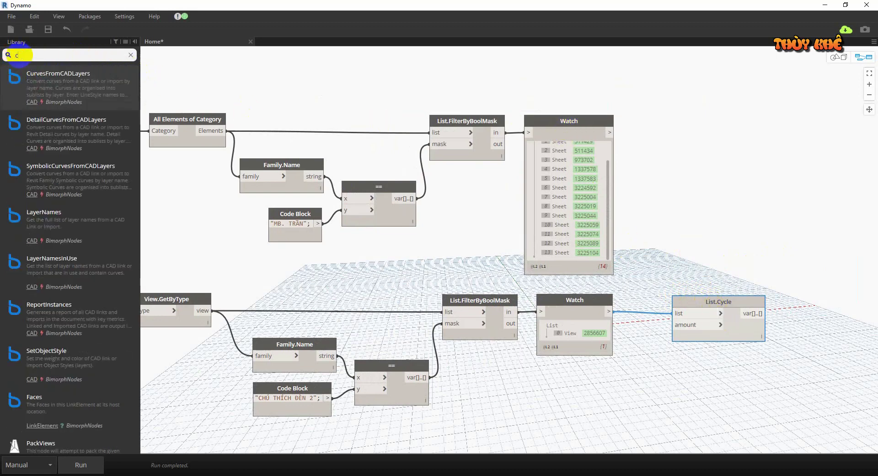
text(ount)
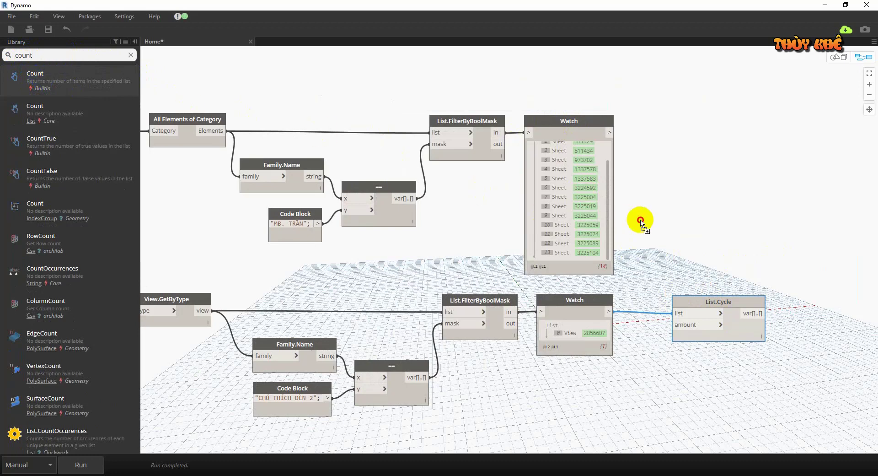
drag(658, 219, 649, 232)
click(663, 234)
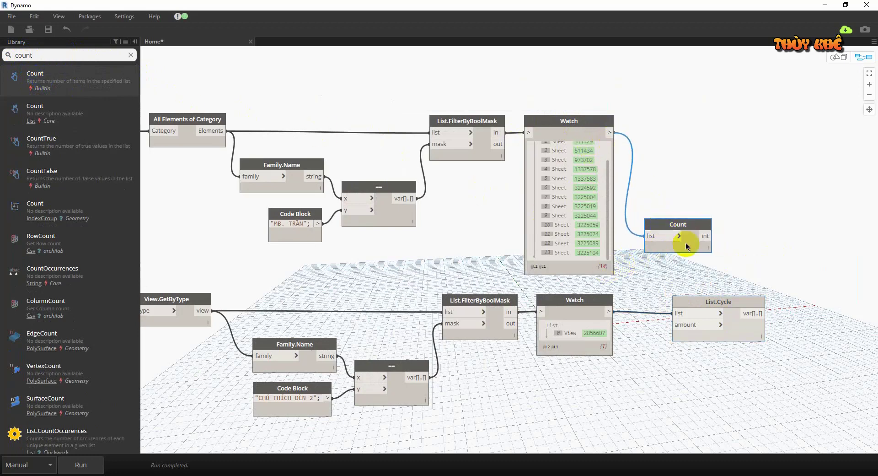
click(677, 324)
drag(718, 302, 773, 302)
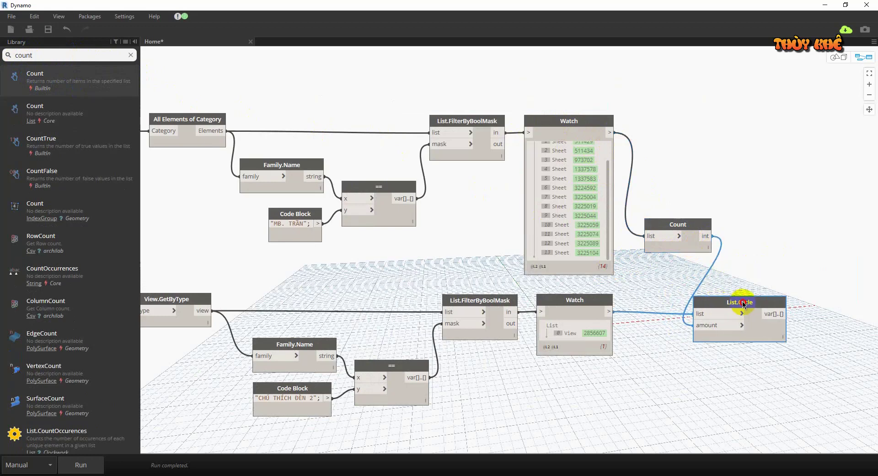
mouse_move(687, 214)
mouse_down()
mouse_move(710, 255)
mouse_move(677, 244)
mouse_up()
mouse_move(720, 267)
middle_down()
mouse_move(688, 279)
mouse_move(598, 202)
middle_up()
click(695, 255)
click(54, 54)
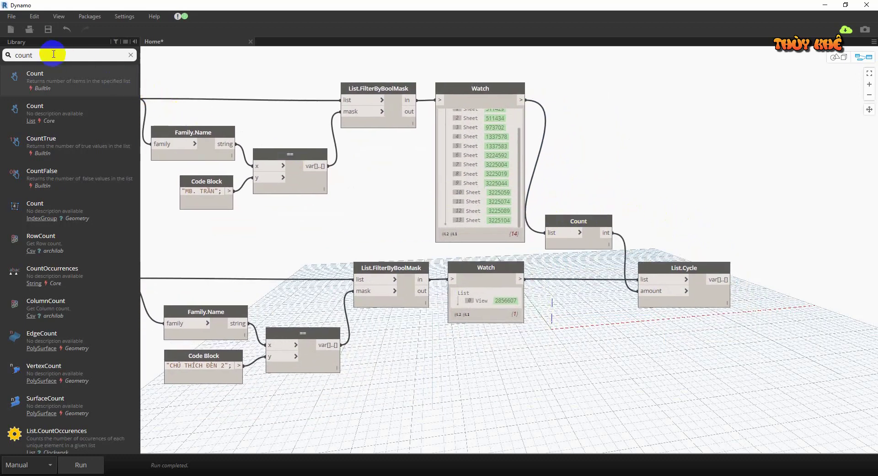
mouse_move(76, 80)
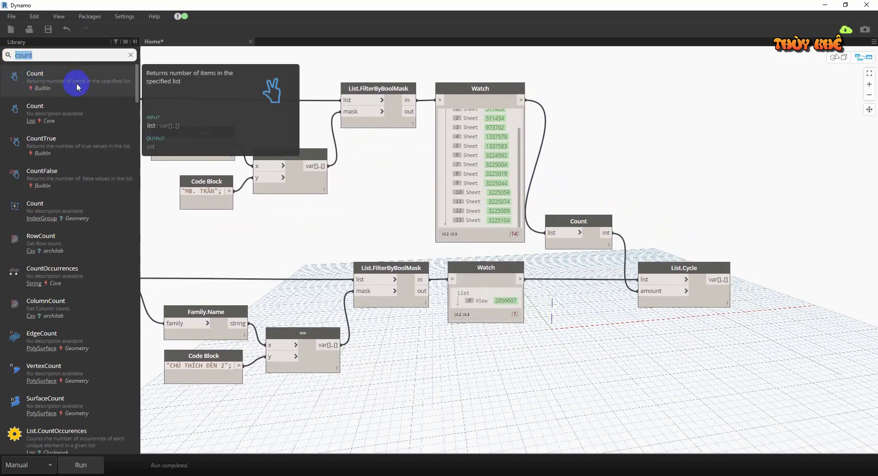
Add Viewport.Create and wire the filtered sheets to sheet and cycled legends to view.
text(viewport)
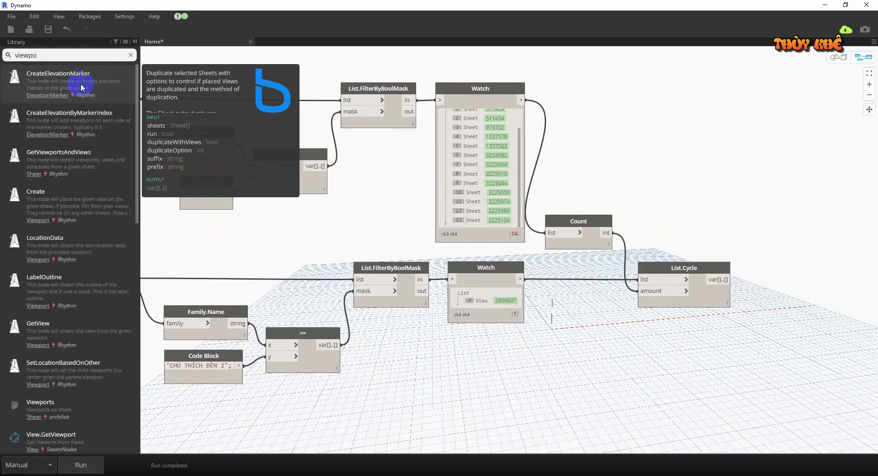
text( create)
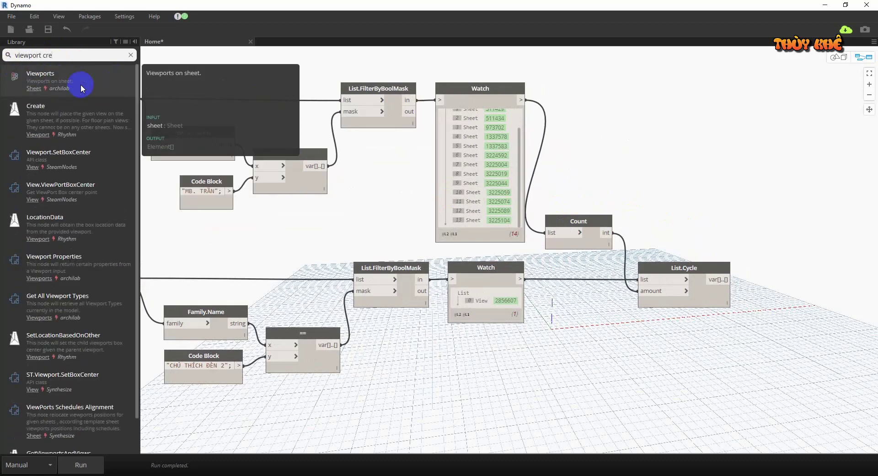
mouse_move(67, 87)
mouse_down()
mouse_move(589, 174)
mouse_move(778, 277)
mouse_up()
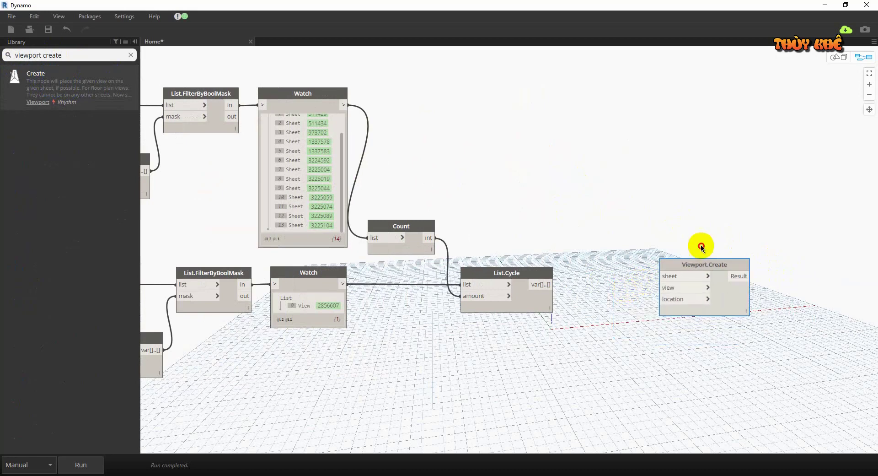
drag(693, 287, 748, 235)
drag(411, 227, 421, 232)
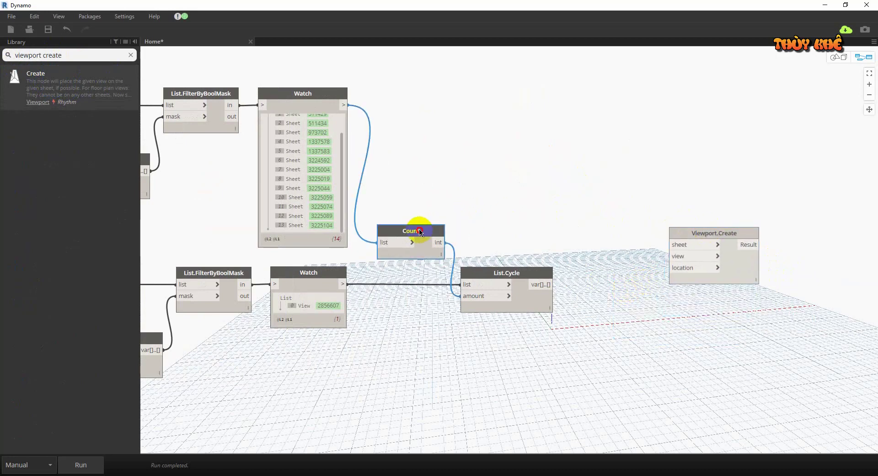
click(346, 105)
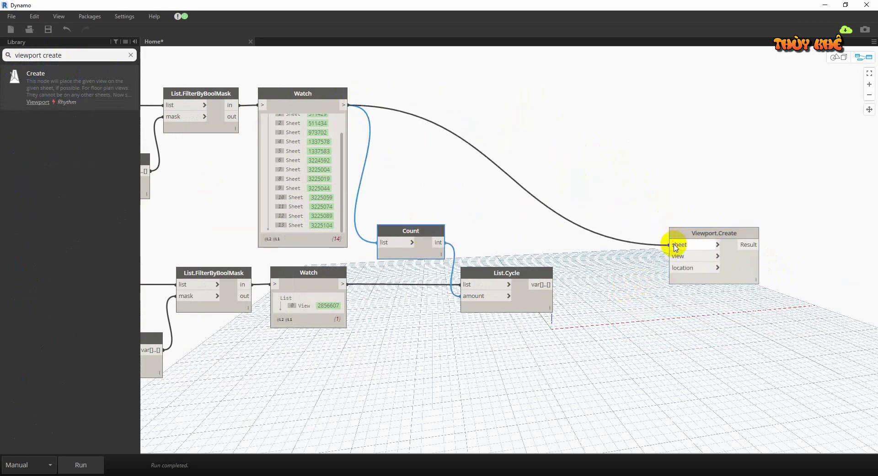
click(554, 284)
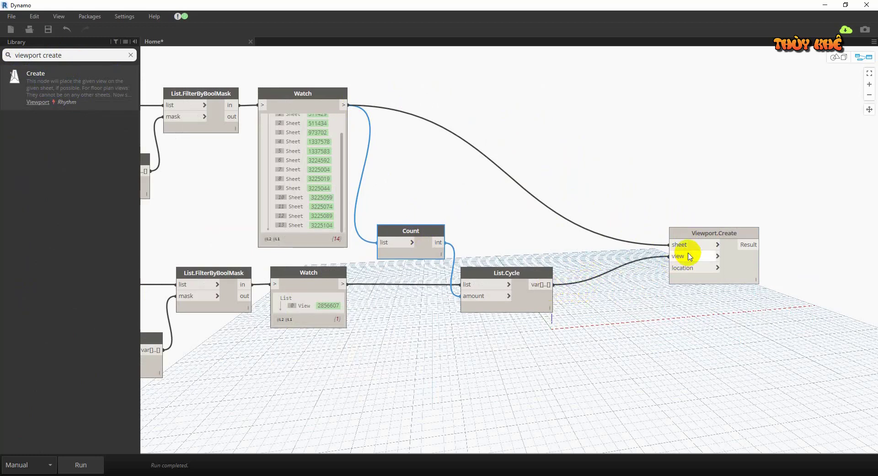
Pan across the filtering nodes and check List.Cycle's wiring into Viewport.Create.
middle_drag(710, 251, 507, 293)
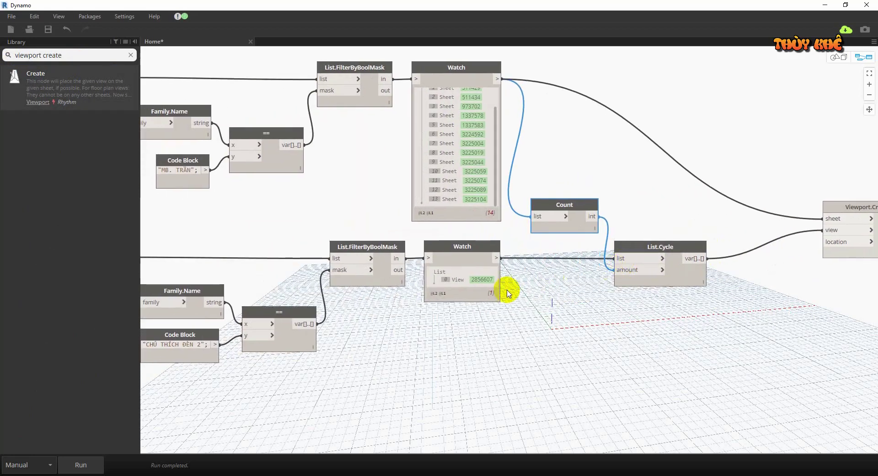
middle_drag(456, 285, 522, 290)
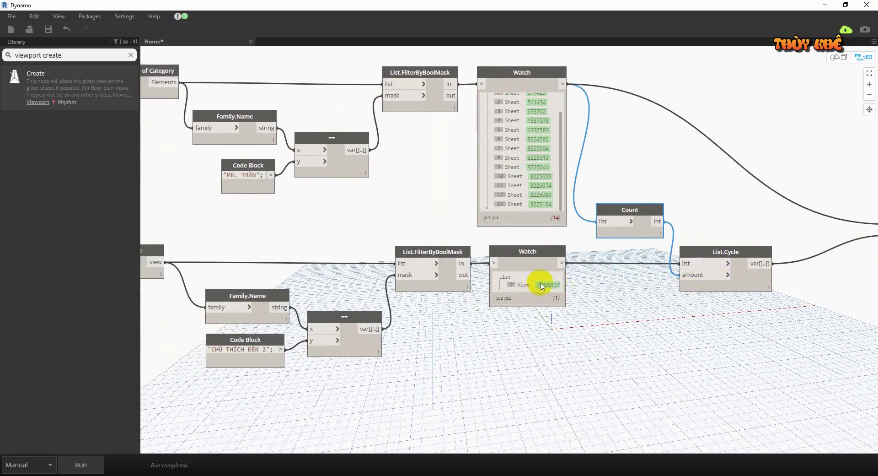
middle_drag(542, 286, 548, 283)
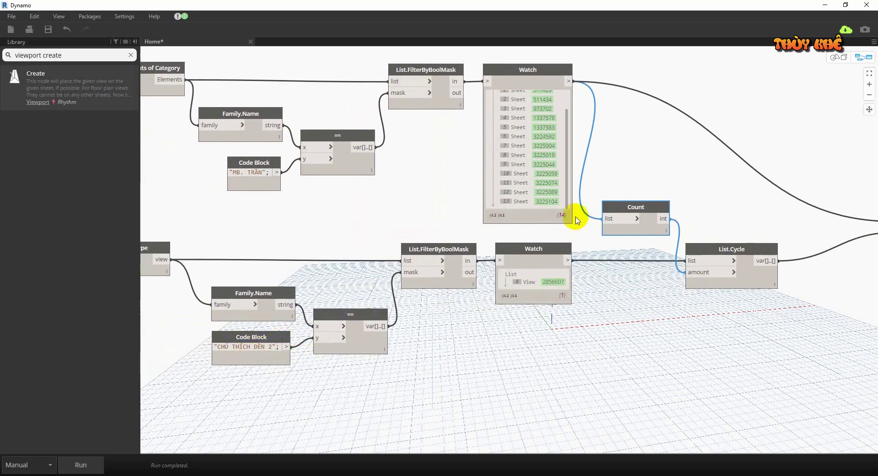
middle_drag(537, 209, 438, 286)
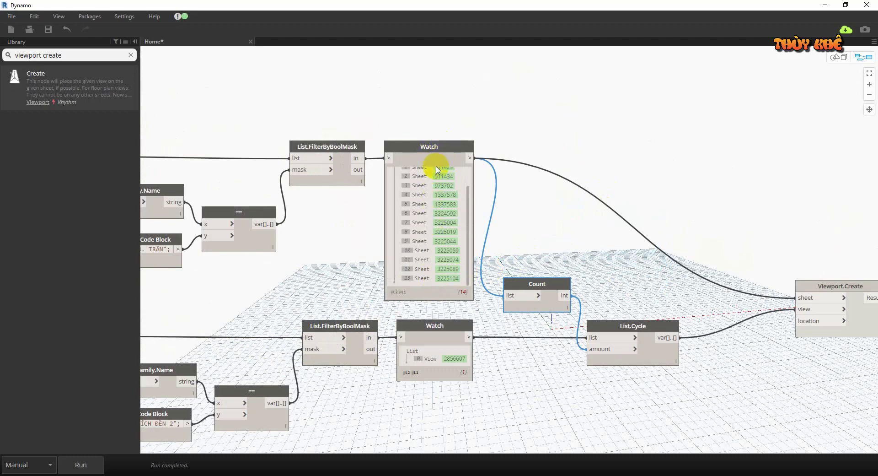
middle_drag(438, 170, 322, 121)
drag(732, 232, 736, 235)
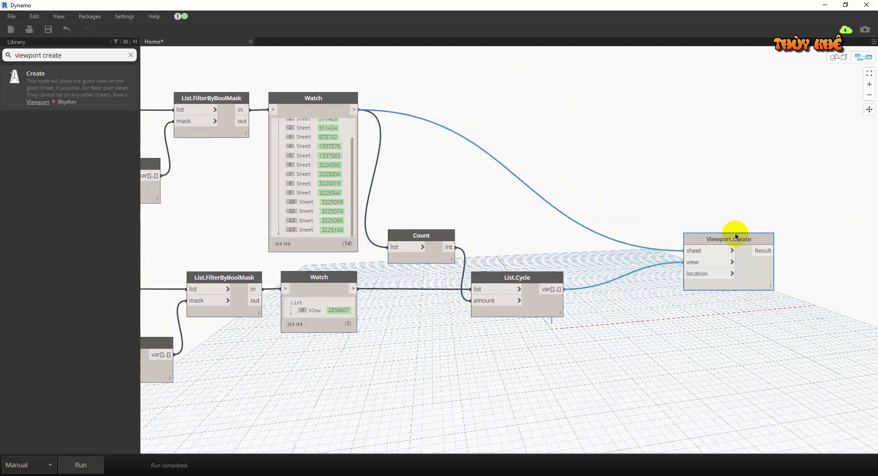
click(531, 273)
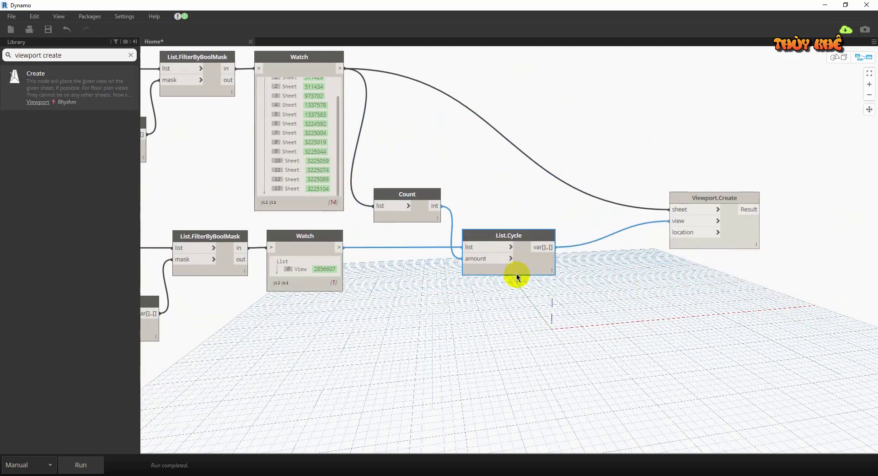
scroll(489, 324, up, 3)
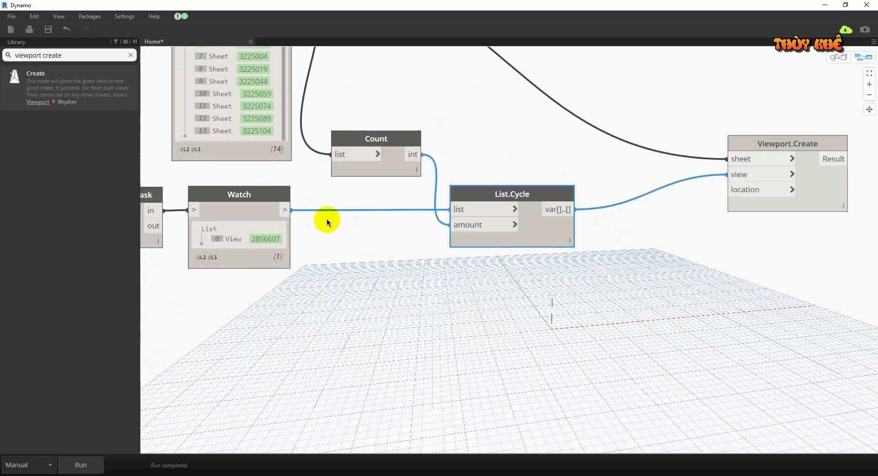
click(88, 69)
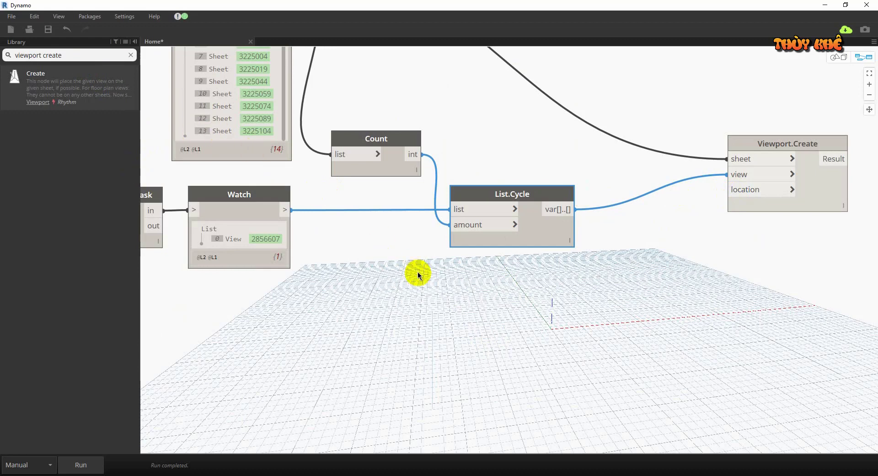
Add Point.ByCoordinates from a 'point by' search and wire its Point to Viewport.Create's location.
click(4, 55)
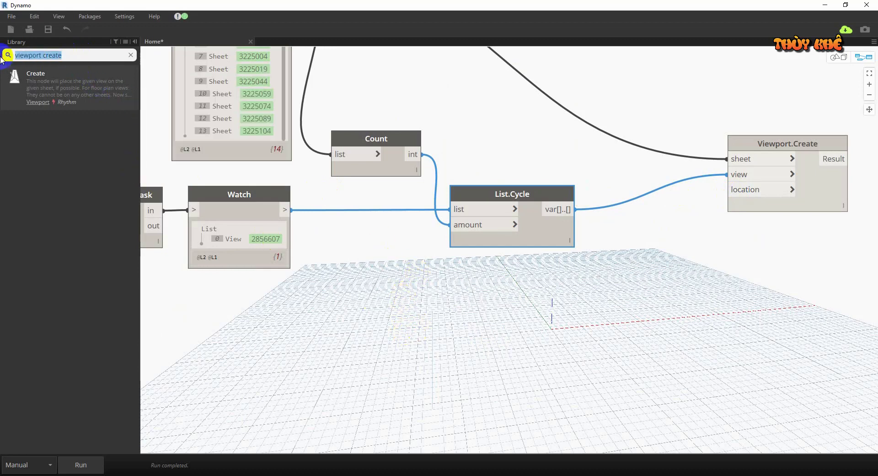
text(poin)
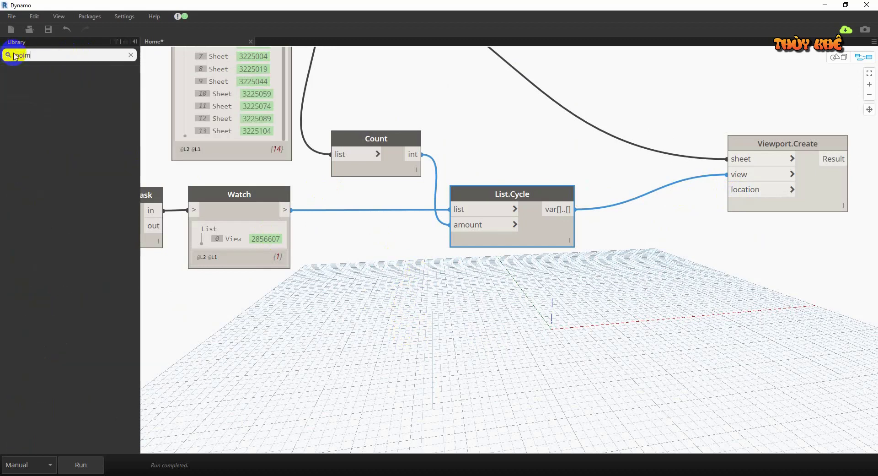
text(t)
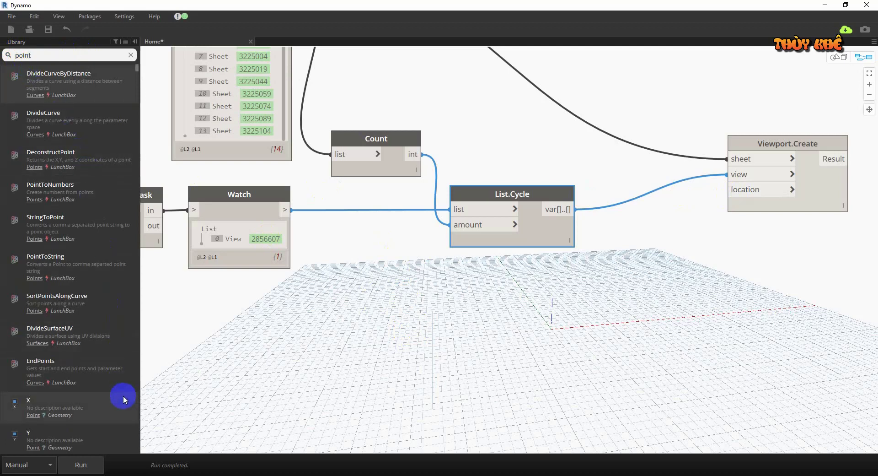
scroll(102, 358, down, 3)
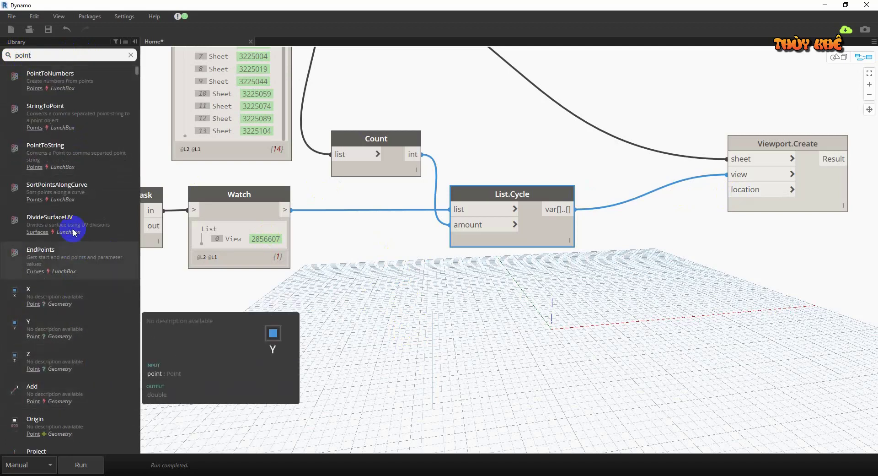
scroll(64, 183, up, 3)
click(64, 55)
text(by)
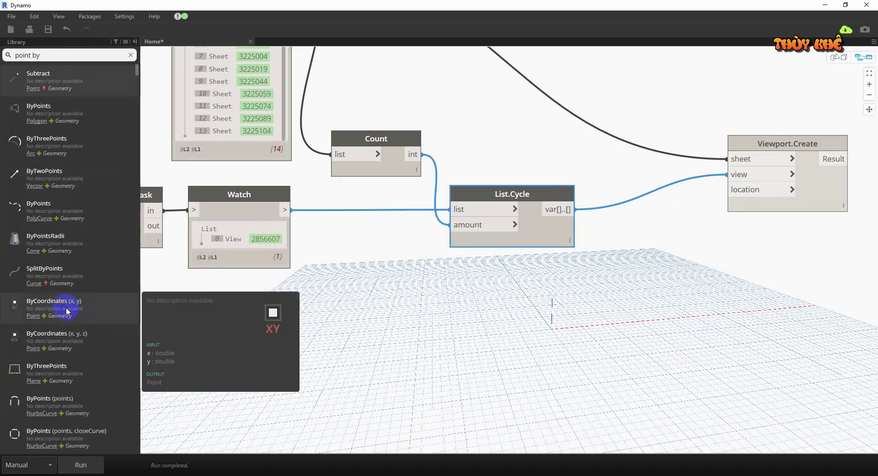
drag(68, 311, 623, 292)
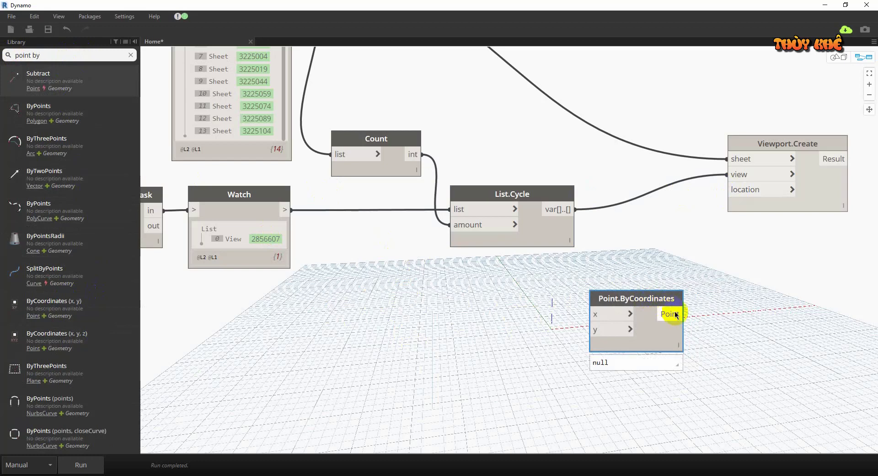
drag(676, 314, 733, 191)
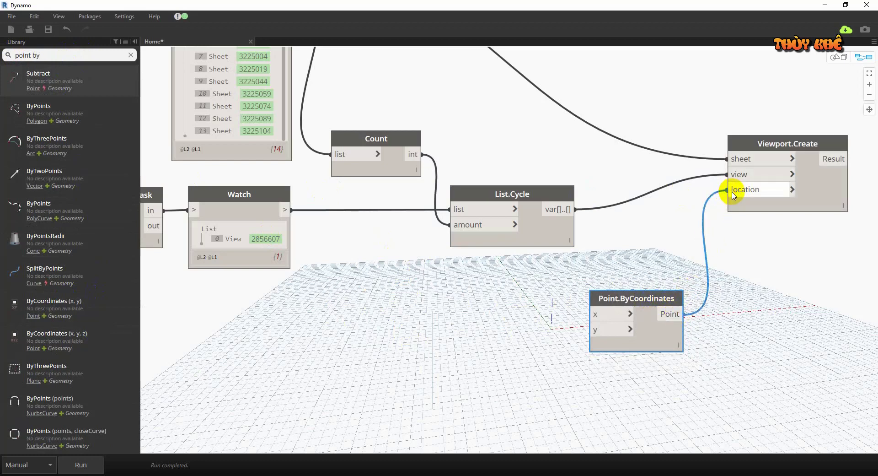
Feed 0 into x and y of Point.ByCoordinates from two Code Blocks, then shift the group left.
double_click(489, 347)
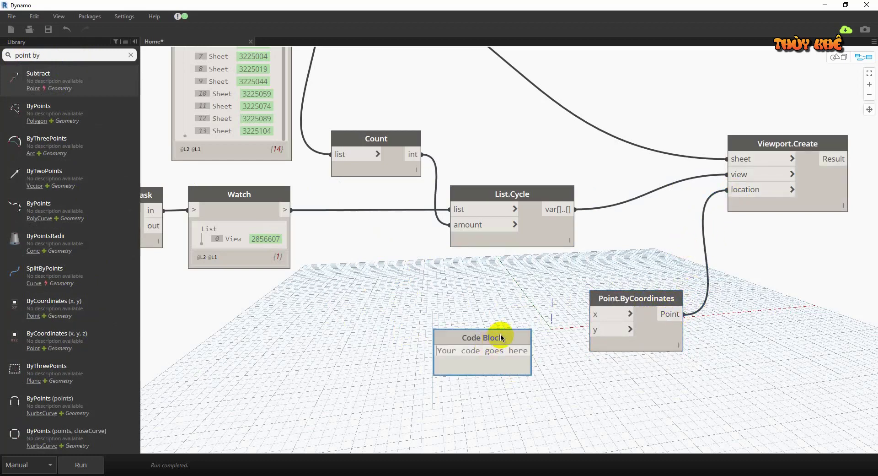
text(0)
click(523, 335)
click(589, 328)
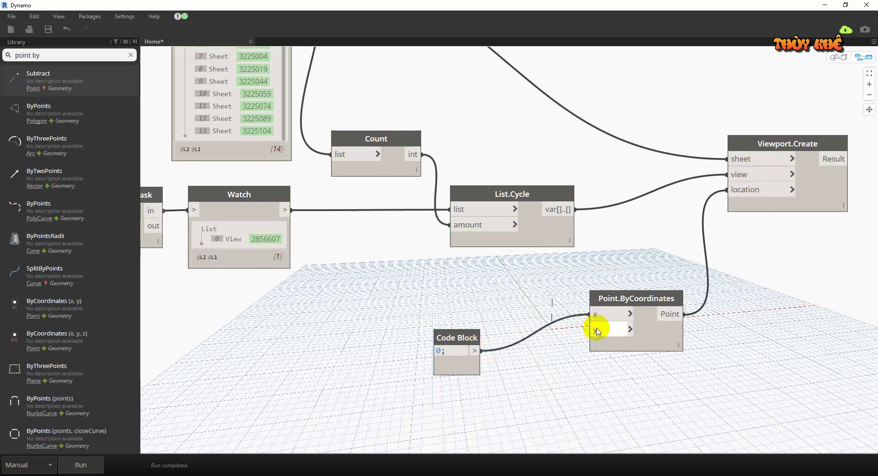
drag(464, 335, 511, 343)
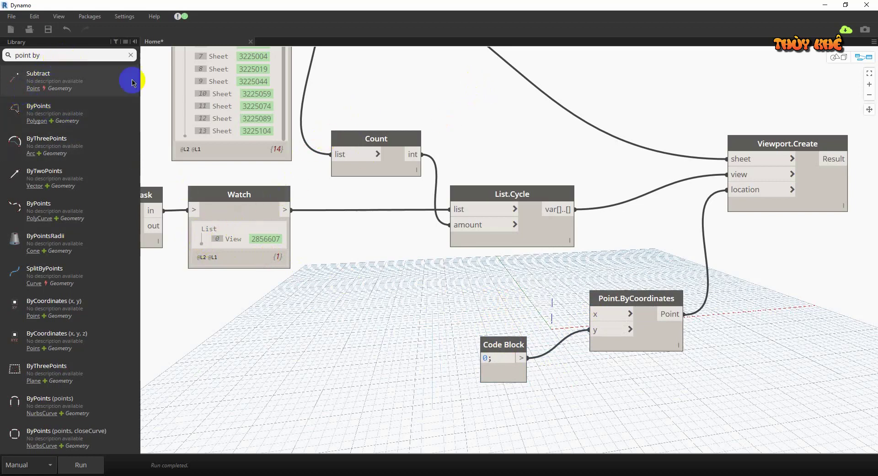
double_click(471, 292)
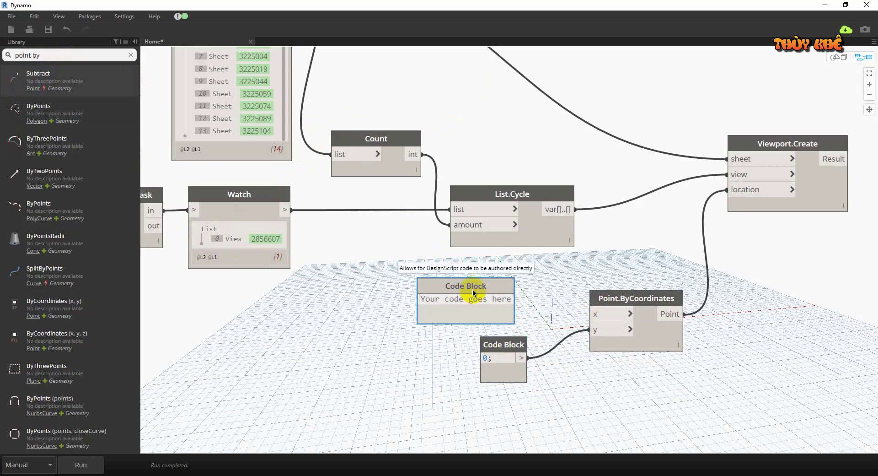
text(0;)
drag(453, 289, 516, 293)
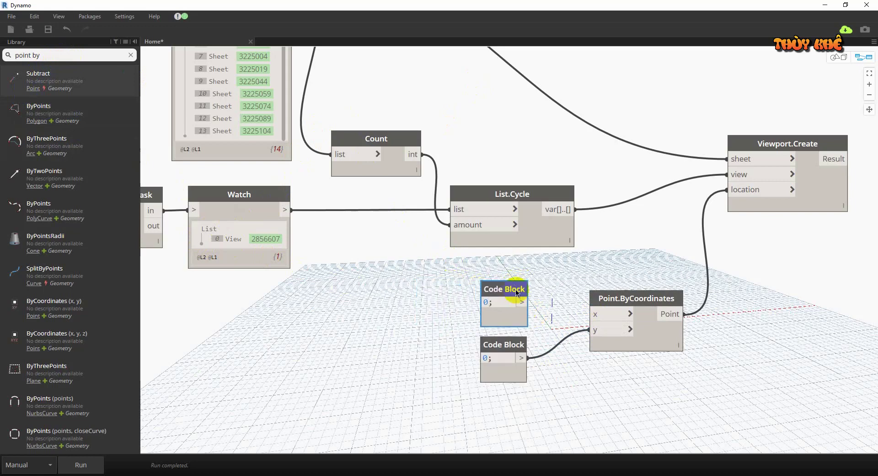
click(603, 312)
drag(451, 265, 706, 410)
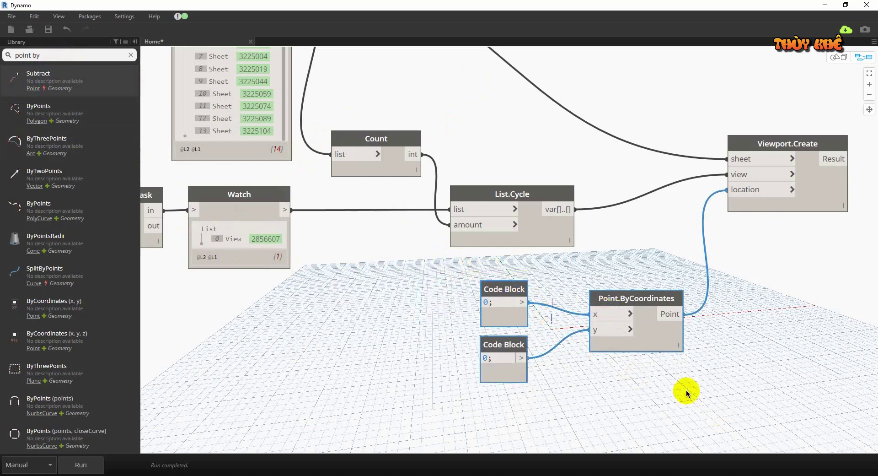
drag(627, 305, 470, 310)
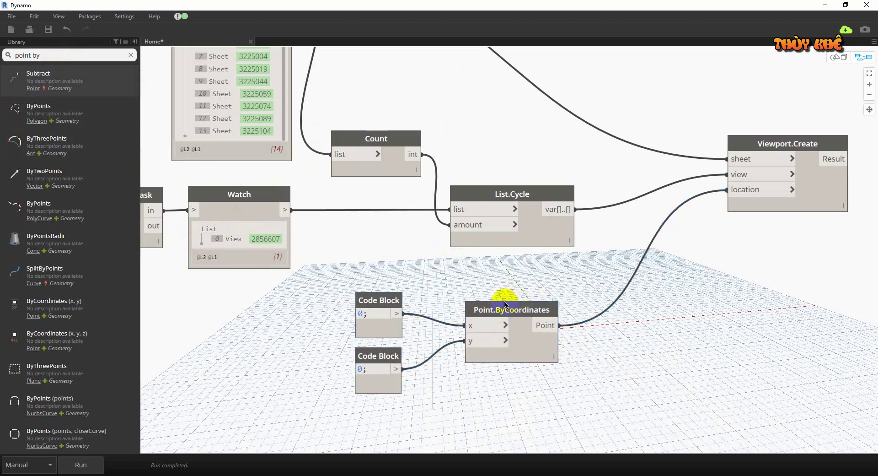
Duplicate List.Cycle to repeat the origin point per sheet for Viewport.Create's location.
click(701, 185)
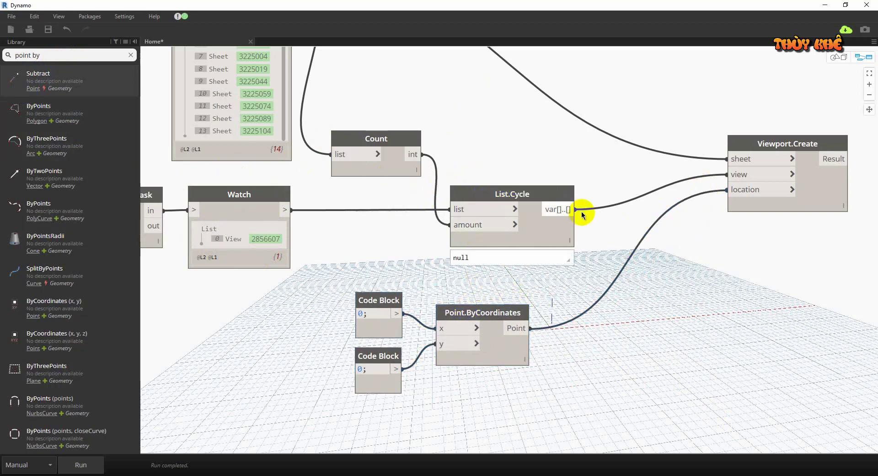
click(514, 201)
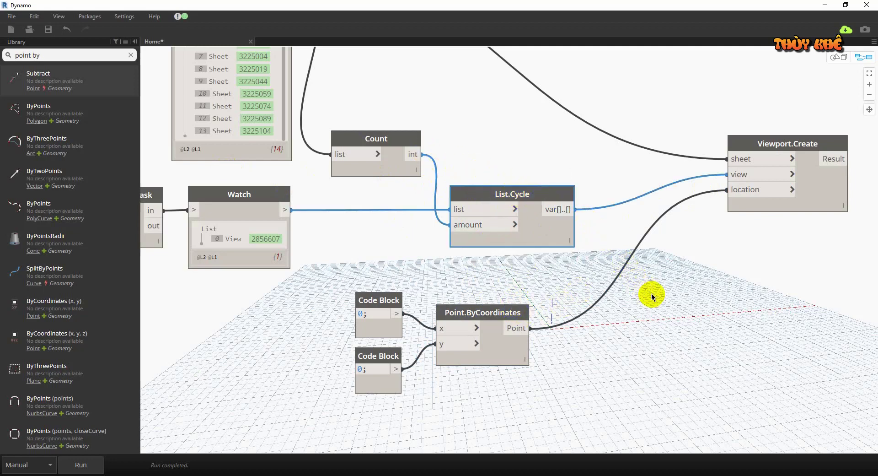
key(ctrl+v)
mouse_move(648, 215)
mouse_down()
mouse_move(644, 307)
mouse_move(632, 292)
mouse_up()
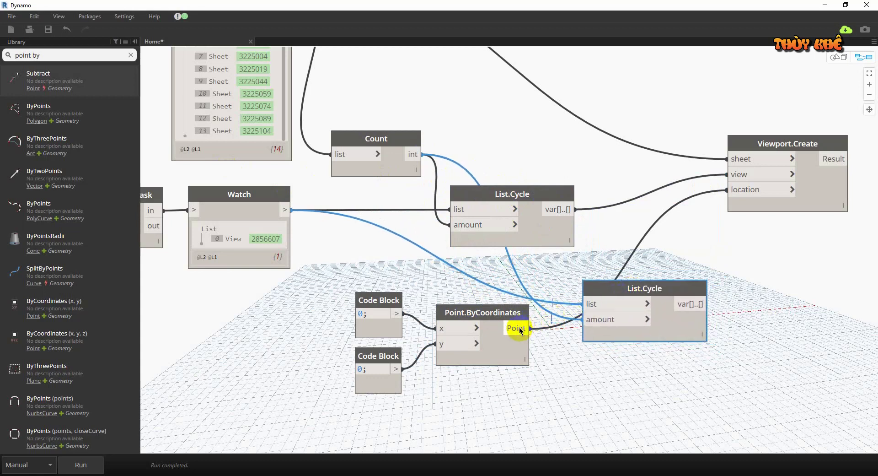
drag(520, 330, 585, 304)
mouse_move(708, 303)
mouse_down()
mouse_move(709, 237)
mouse_move(728, 189)
mouse_up()
drag(638, 285, 636, 283)
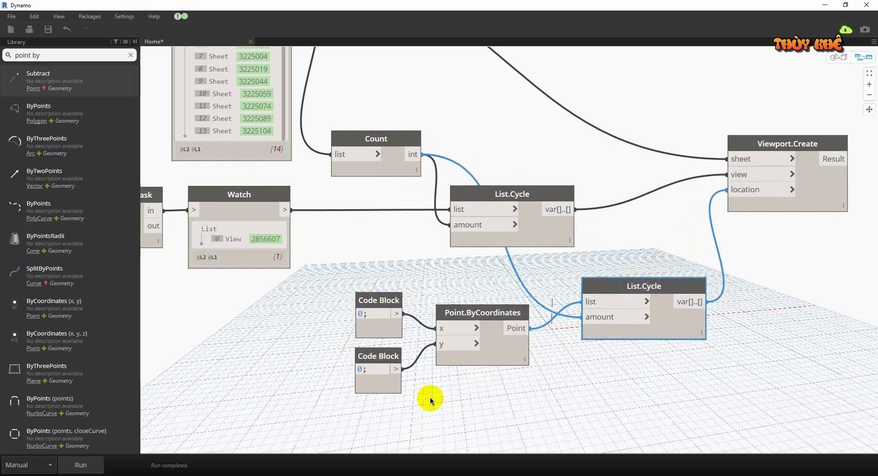
drag(646, 288, 639, 289)
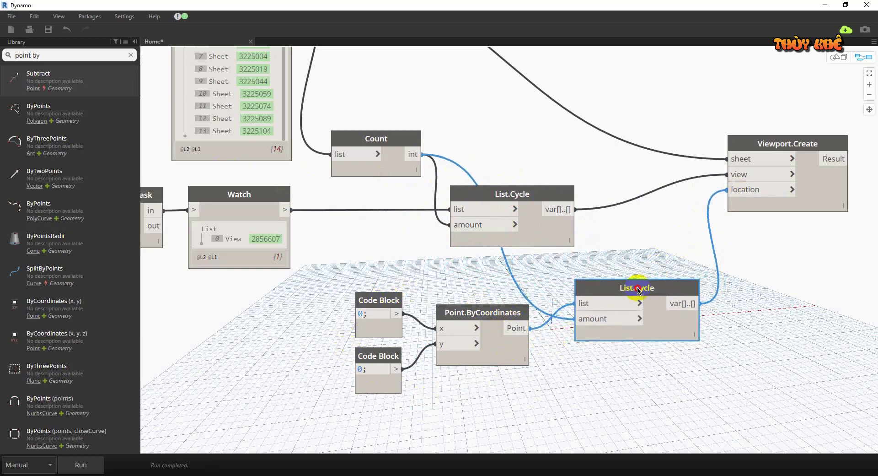
Tidy the List.Cycle nodes around Viewport.Create and run the graph.
middle_drag(474, 283, 520, 359)
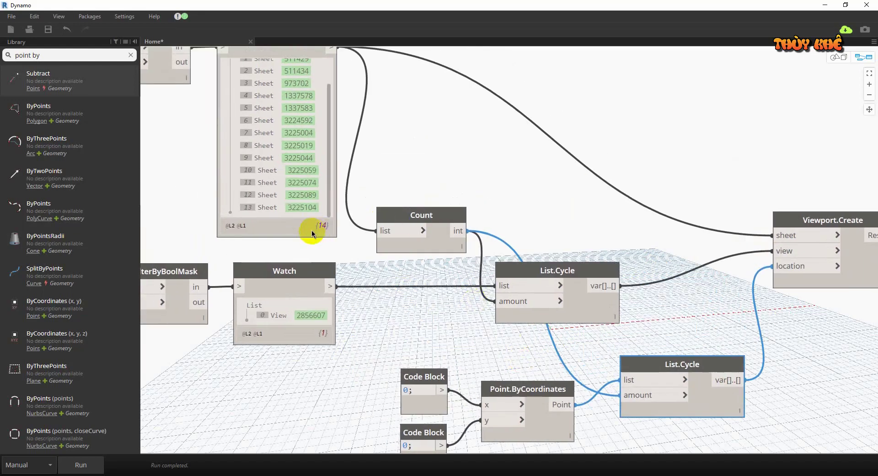
middle_drag(336, 229, 379, 299)
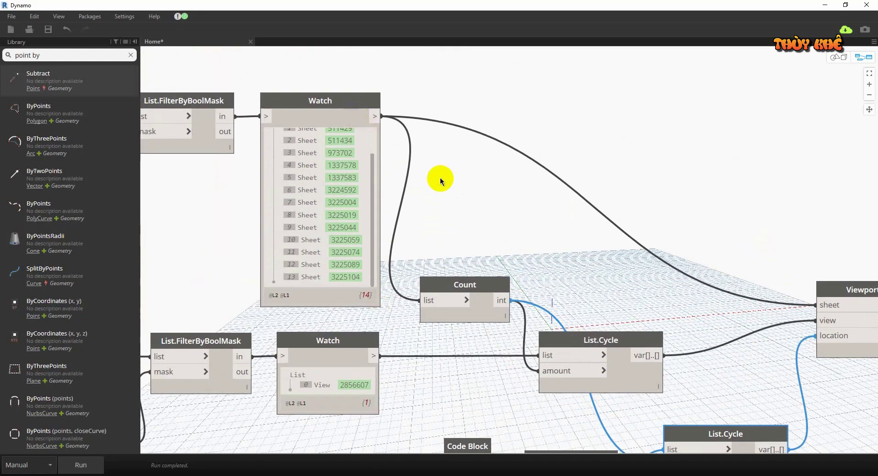
scroll(412, 165, down, 1)
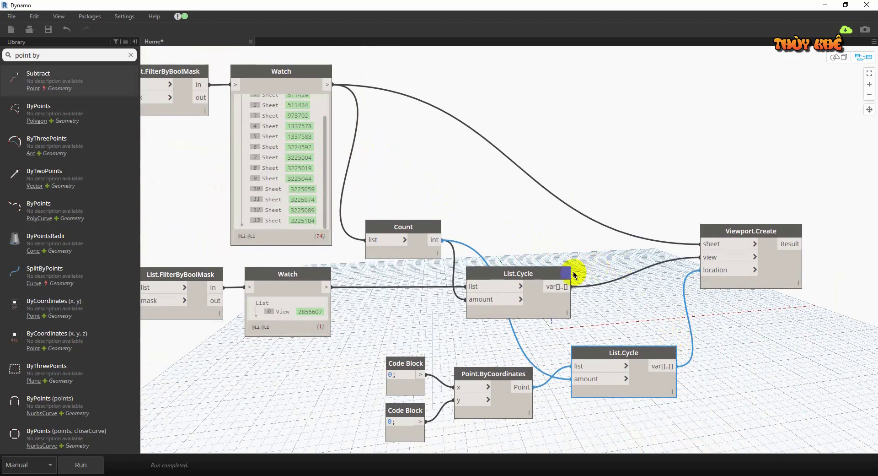
drag(550, 277, 591, 260)
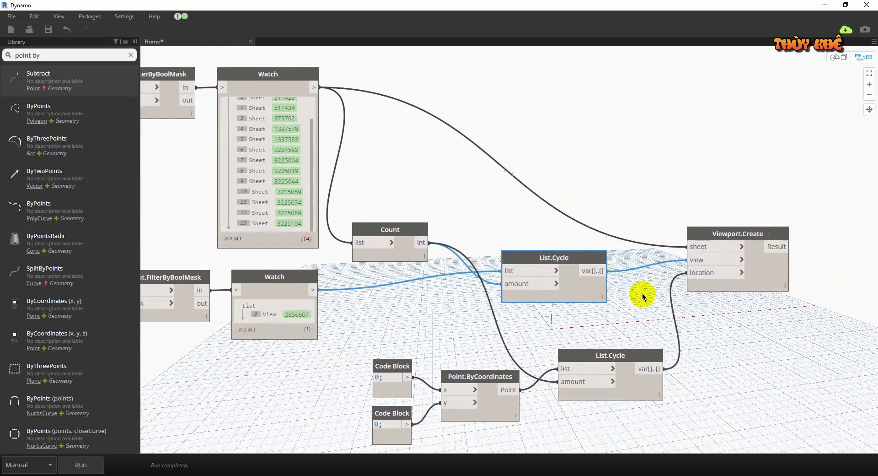
middle_drag(644, 294, 610, 302)
click(81, 470)
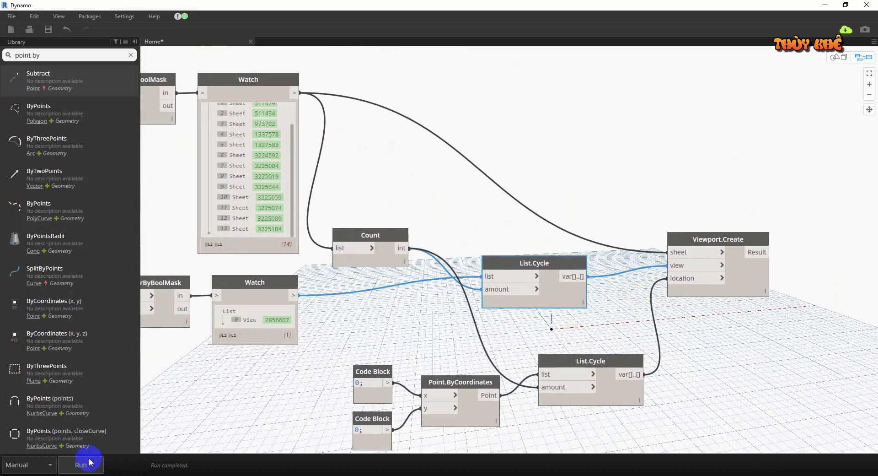
Switch to Revit and undo the legend placed on sheet KT-156.
click(826, 5)
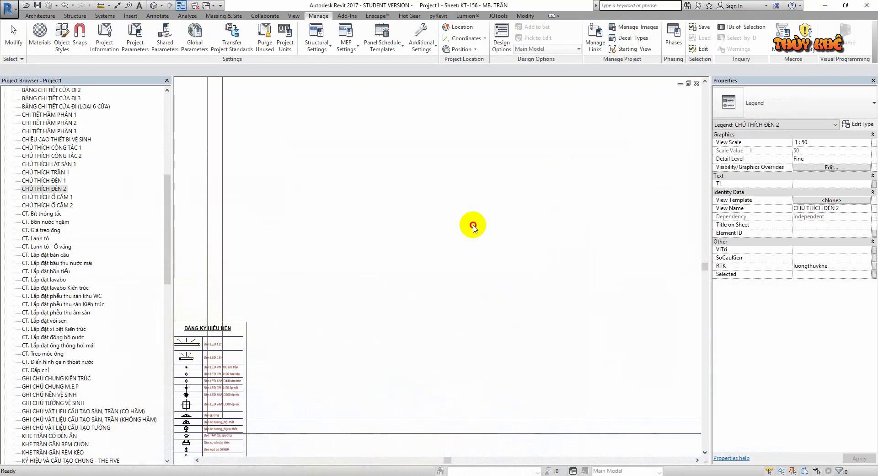
scroll(304, 245, down, 5)
scroll(359, 216, up, 3)
drag(167, 216, 170, 392)
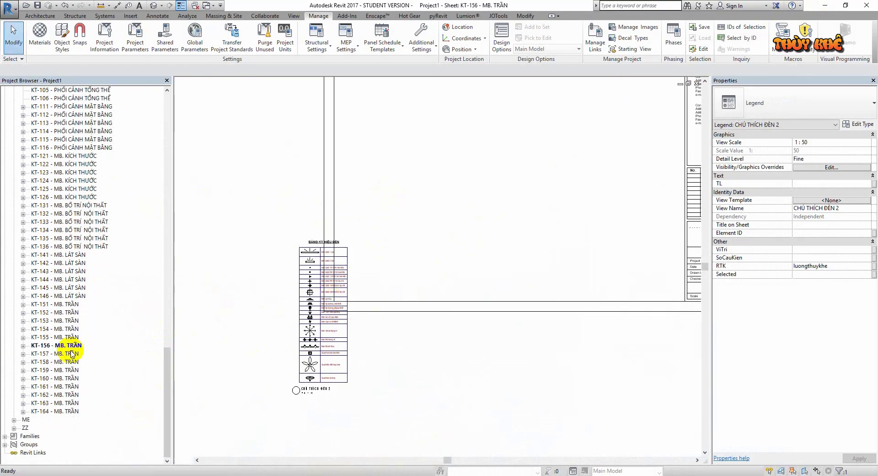
key(ctrl+z)
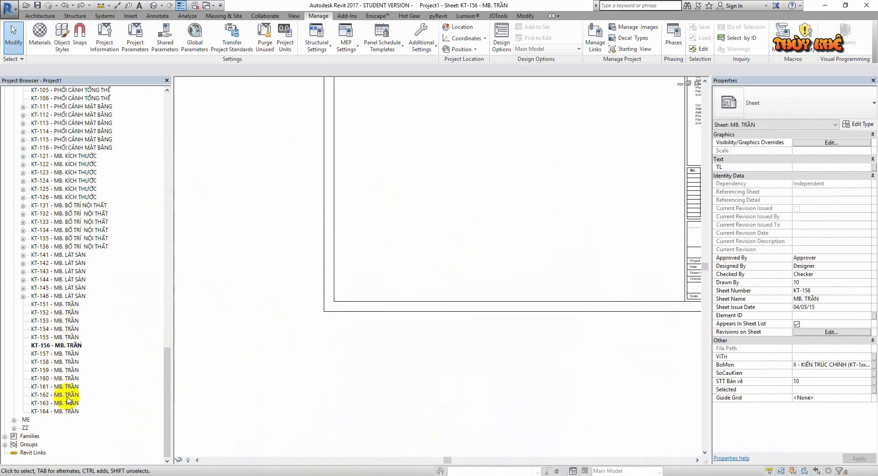
Open sheets KT-162 and KT-157 to check the placed legend.
double_click(67, 395)
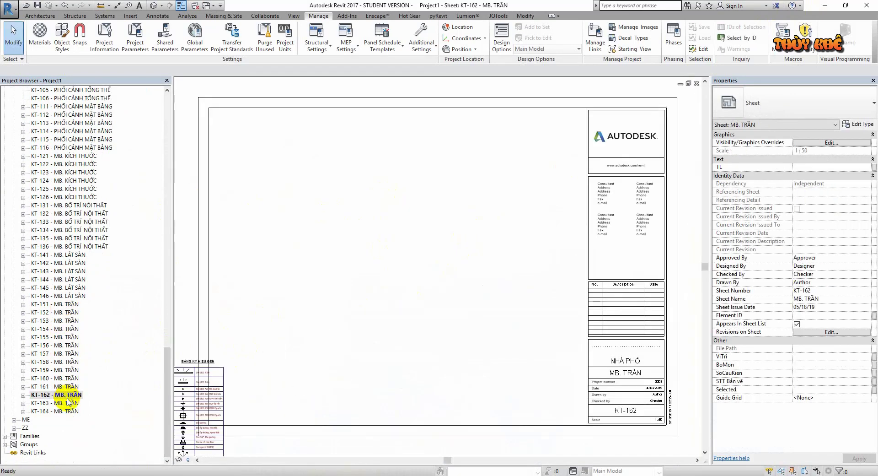
double_click(68, 354)
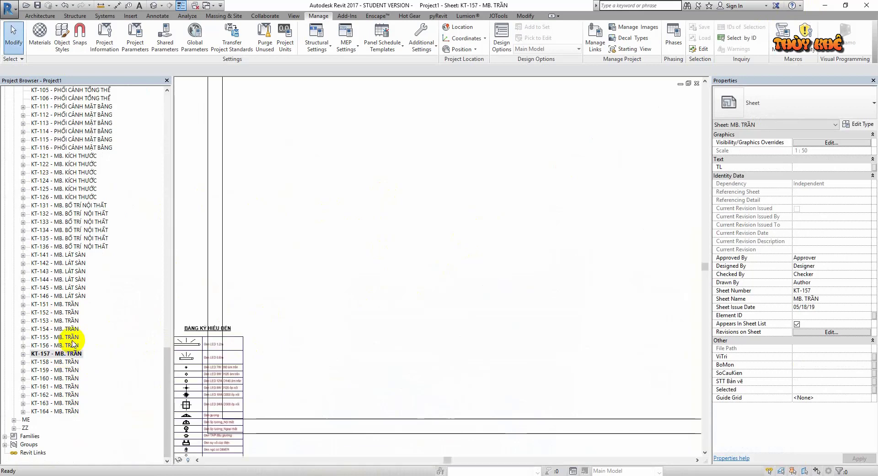
scroll(388, 316, down, 2)
scroll(388, 322, down, 2)
scroll(398, 320, down, 2)
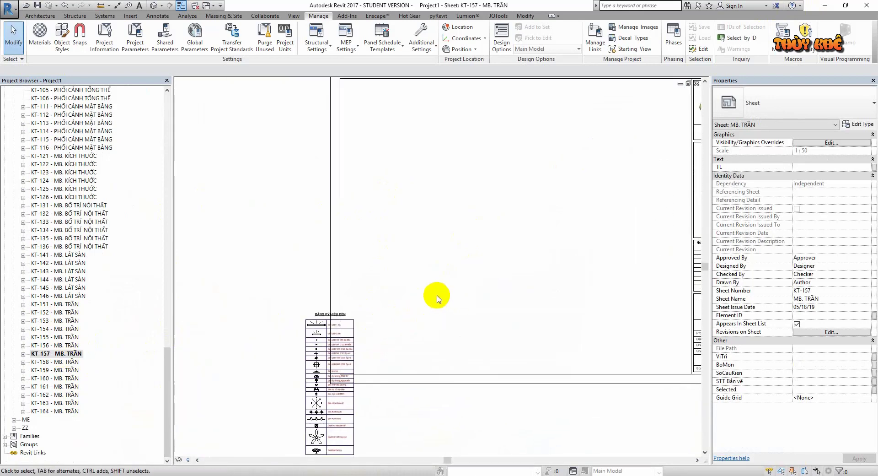
scroll(320, 333, down, 2)
scroll(320, 334, up, 3)
Move the legend viewport sideways on KT-157 with MV, cancelling a second vertical move.
click(322, 336)
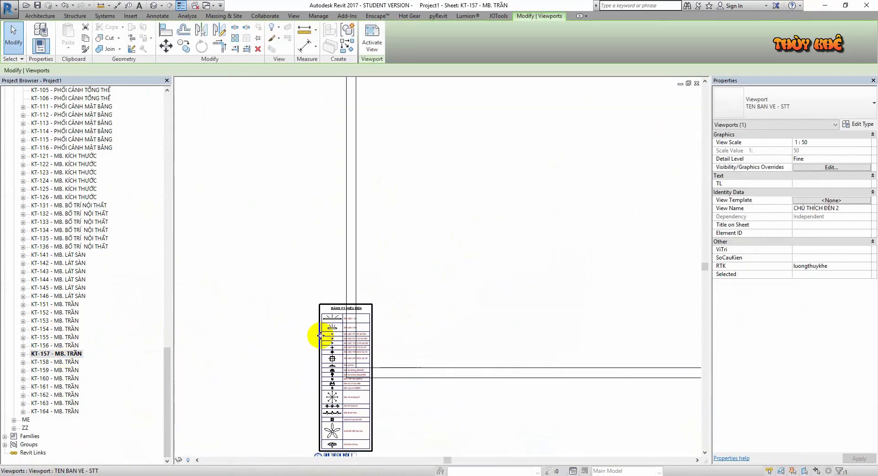
scroll(322, 336, up, 1)
key(m)
key(v)
click(321, 307)
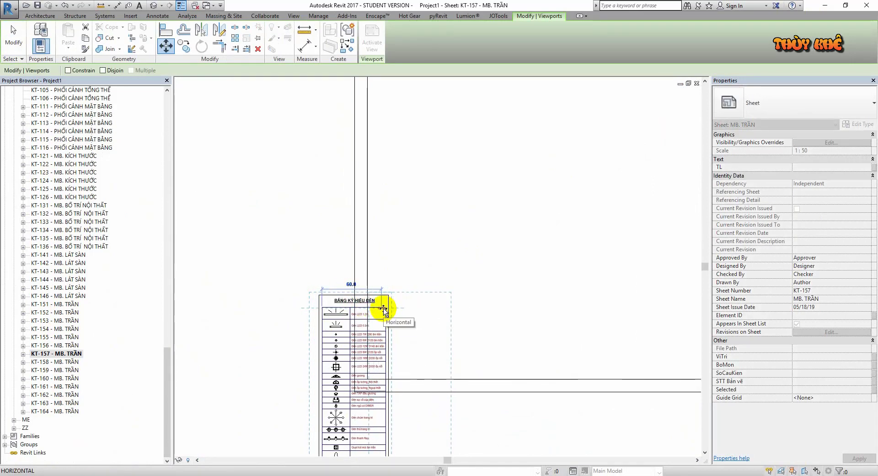
click(384, 309)
scroll(352, 308, down, 3)
scroll(352, 340, up, 3)
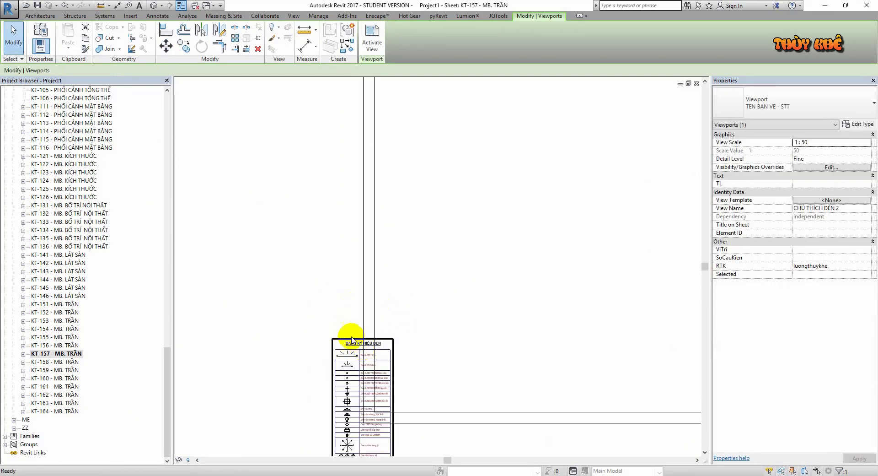
key(m)
key(v)
click(335, 349)
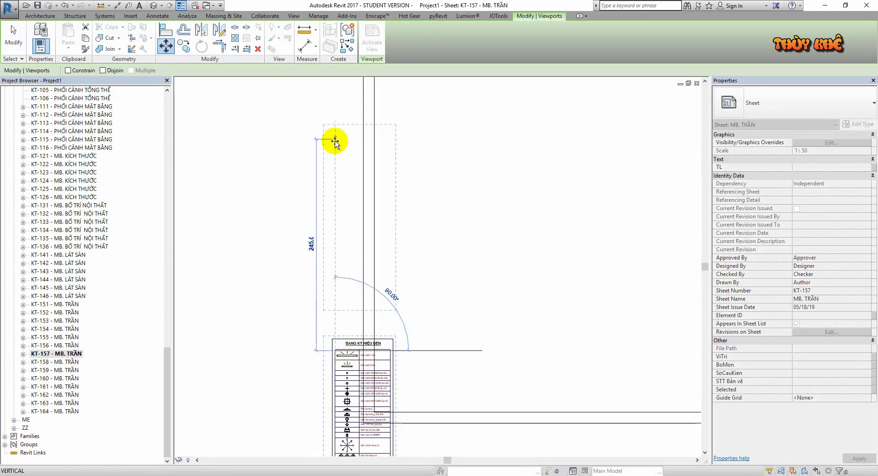
key(Escape)
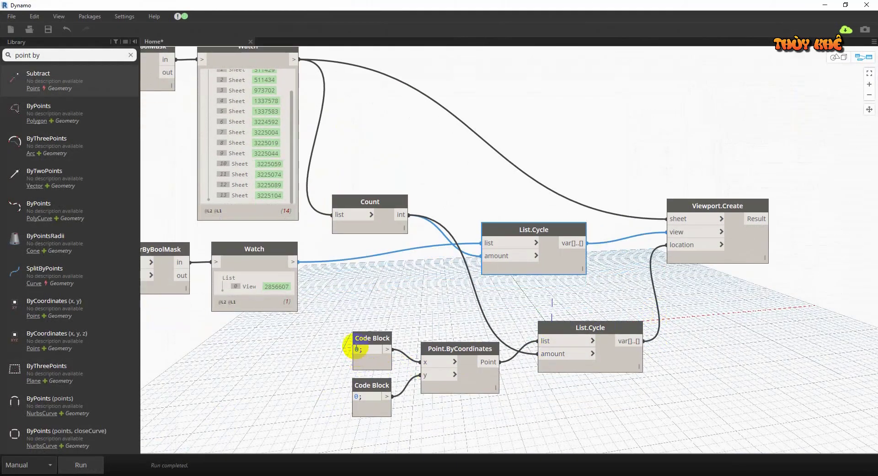
Zoom out over the whole graph and select Viewport.Create to inspect its inputs.
scroll(543, 353, down, 3)
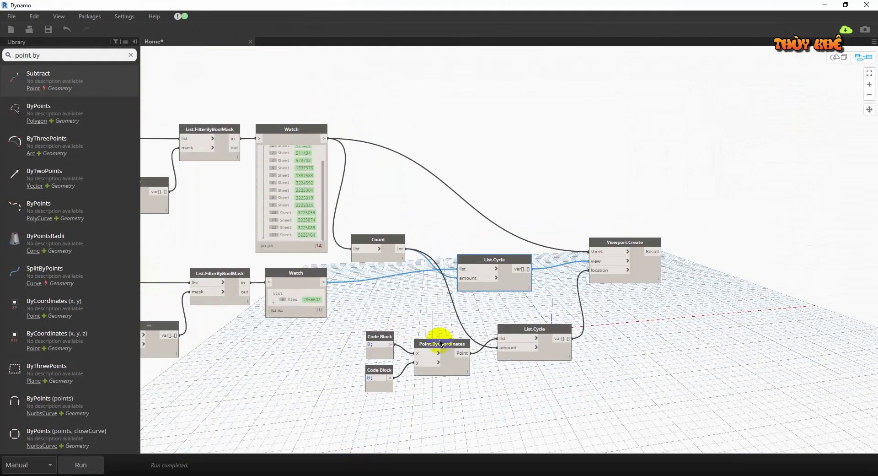
scroll(613, 337, down, 2)
scroll(645, 305, up, 1)
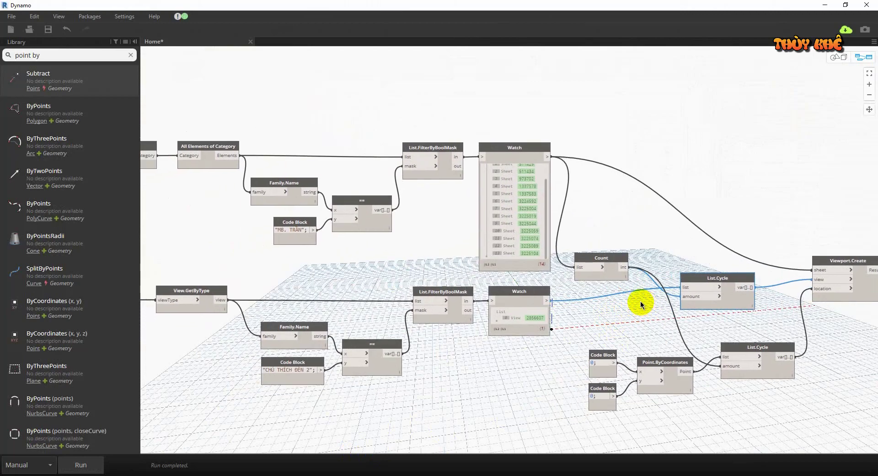
scroll(640, 300, down, 3)
scroll(640, 300, up, 3)
scroll(637, 300, down, 1)
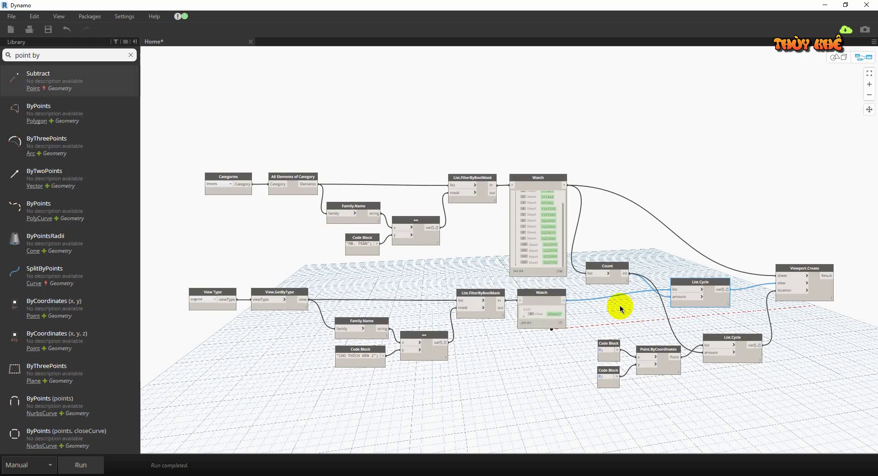
click(814, 269)
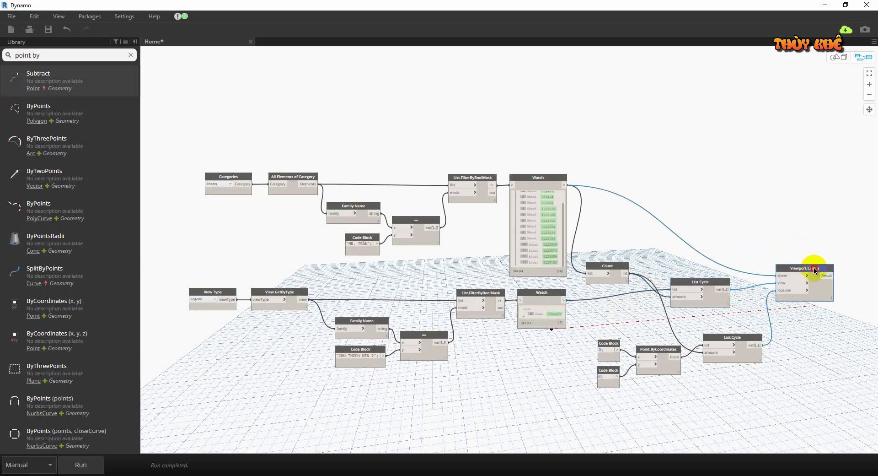
mouse_move(800, 278)
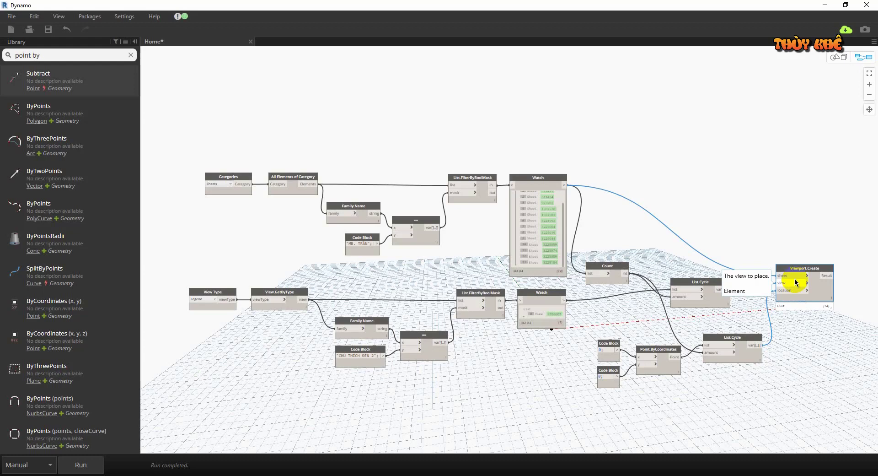
Wire the upper List.Cycle into Viewport.Create's view and rearrange it and both List.Cycle nodes.
click(795, 280)
click(815, 216)
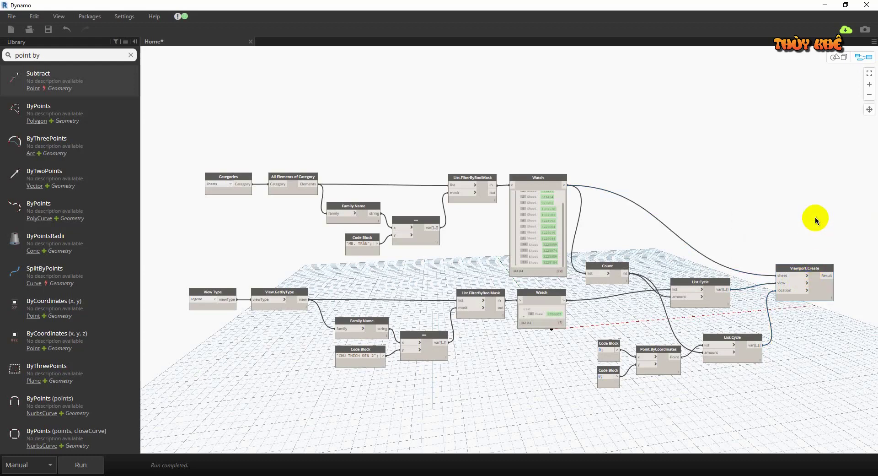
drag(796, 268, 798, 251)
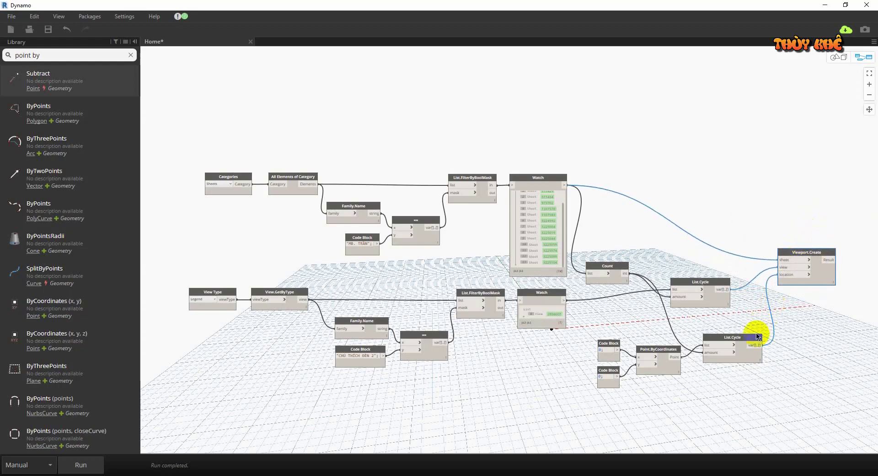
drag(751, 344, 746, 334)
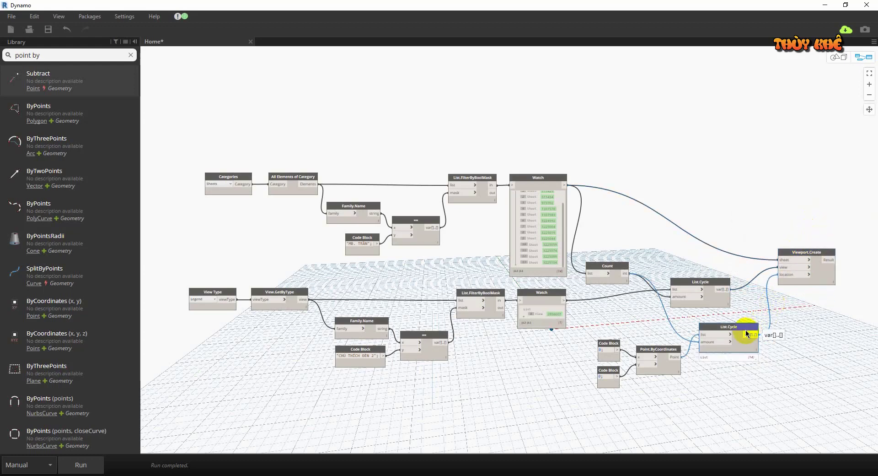
drag(712, 280, 719, 269)
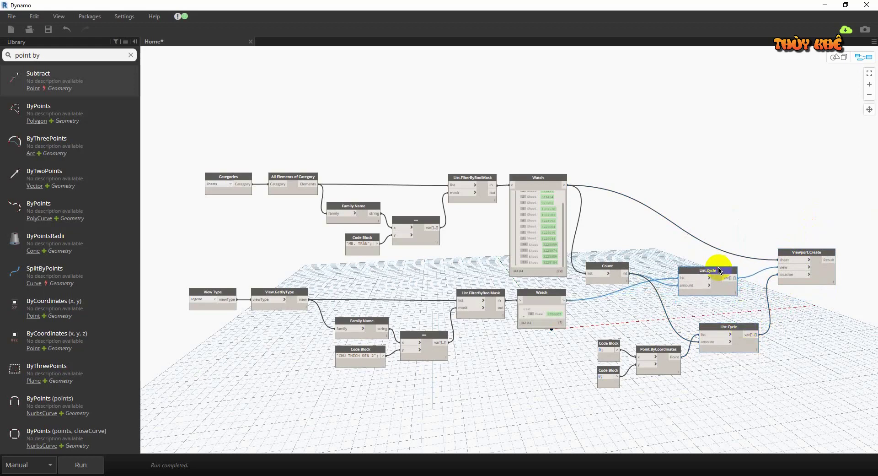
mouse_move(707, 281)
click(725, 213)
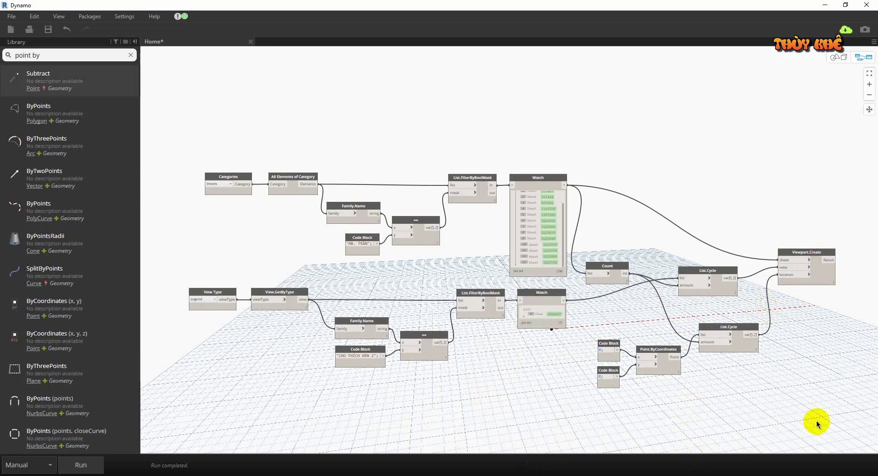
drag(182, 127, 554, 123)
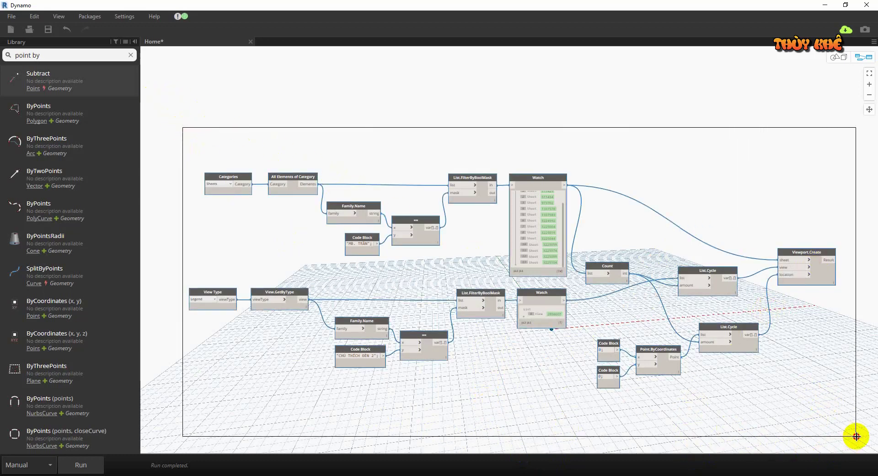